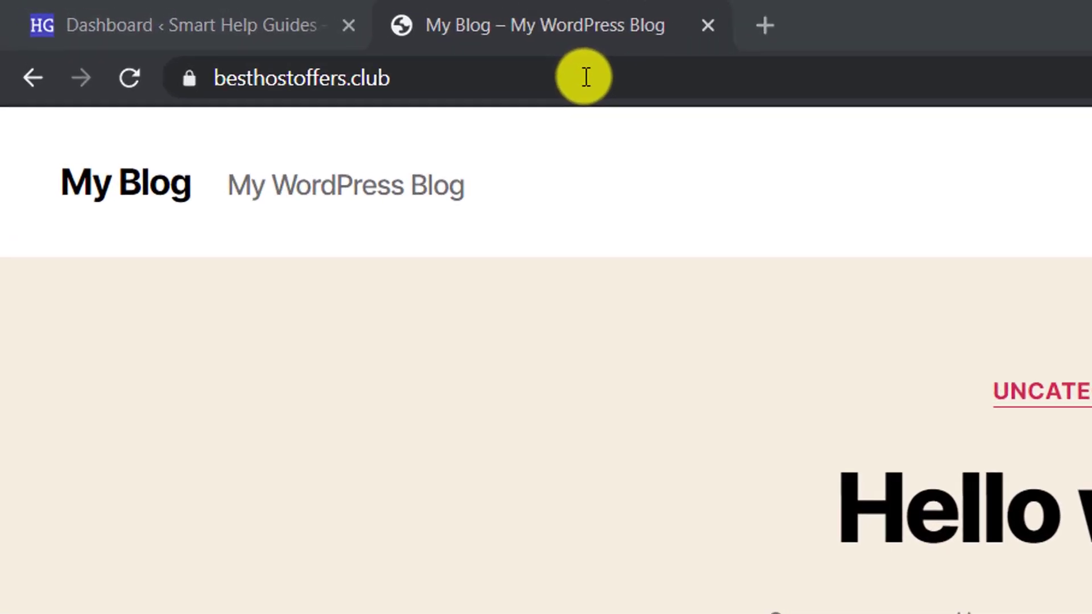
# Open the cPanel login page by adding port 2083 to the besthostoffers.club address
pyautogui.click(586, 75)
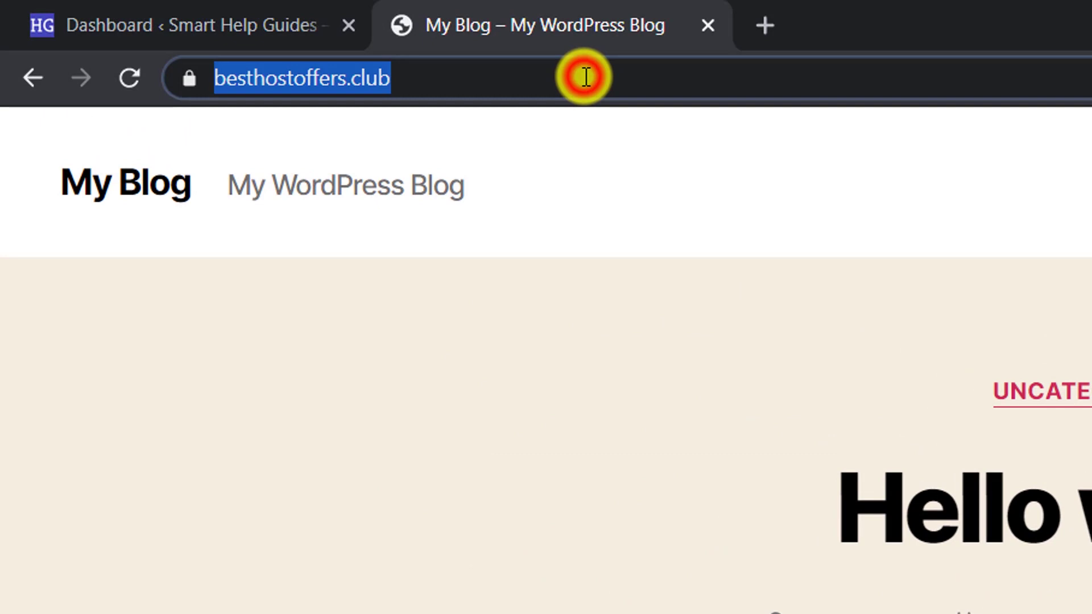
pyautogui.click(639, 66)
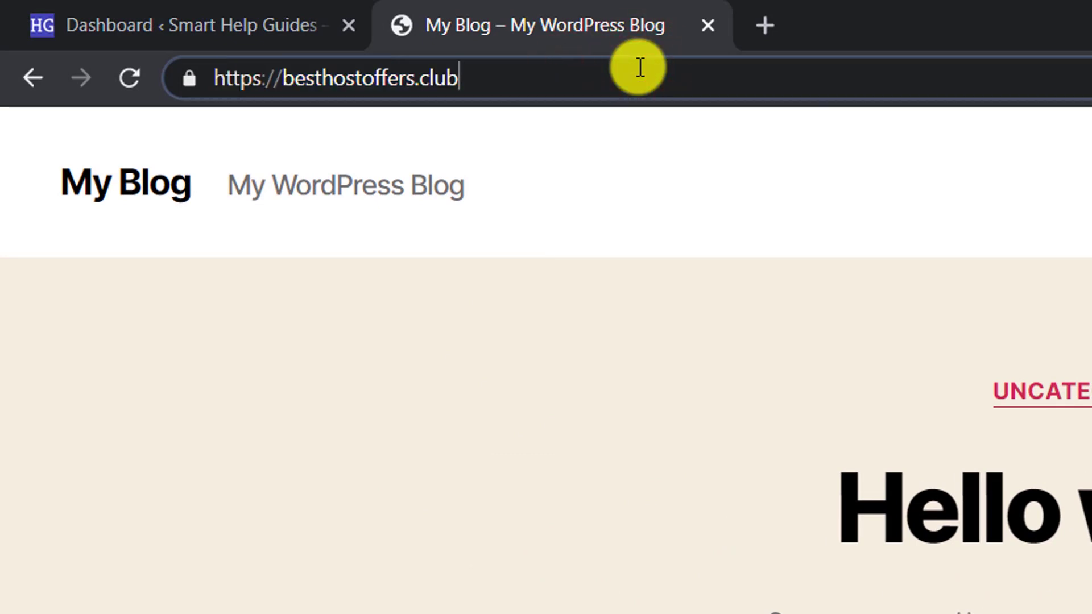
pyautogui.write(':20')
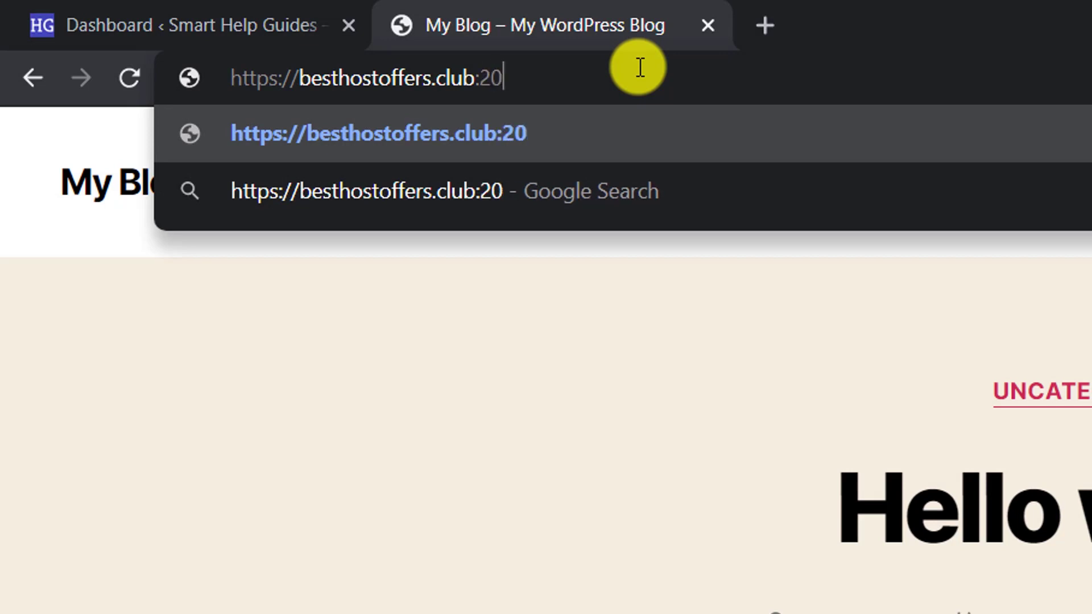
pyautogui.write('83')
pyautogui.press('Return')
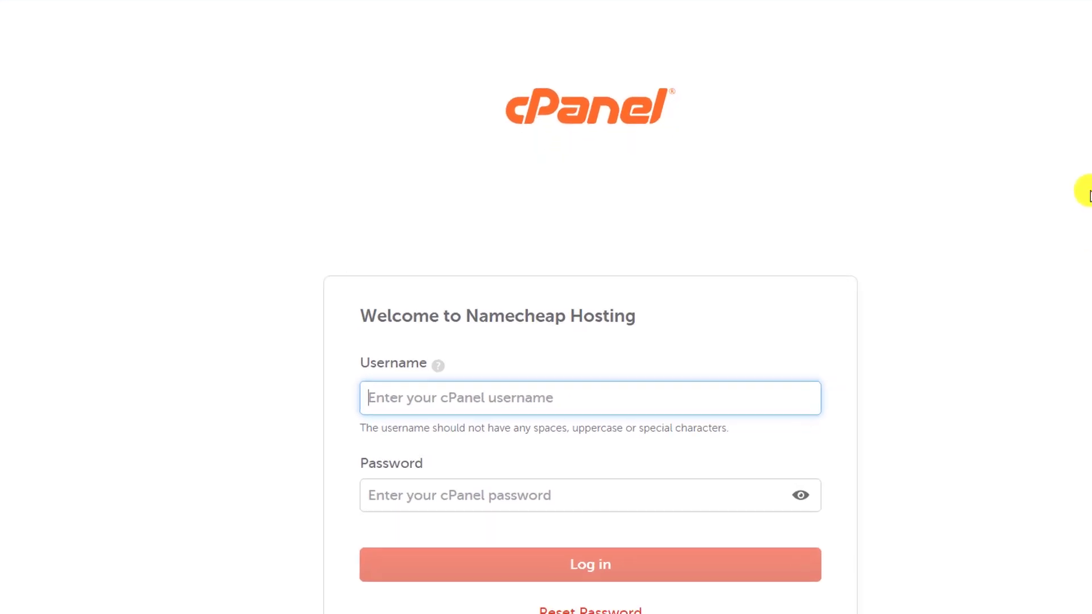
# Fill in the cPanel username and password from the password manager's saved login and log in
pyautogui.hotkey('ctrl', 'shift', 'y')
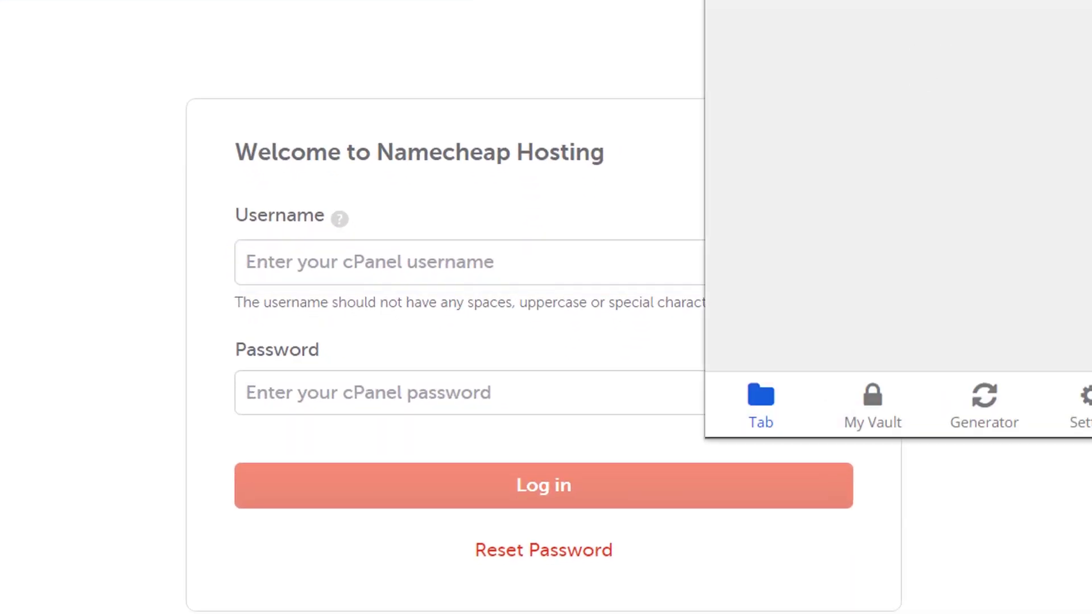
pyautogui.click(1048, 97)
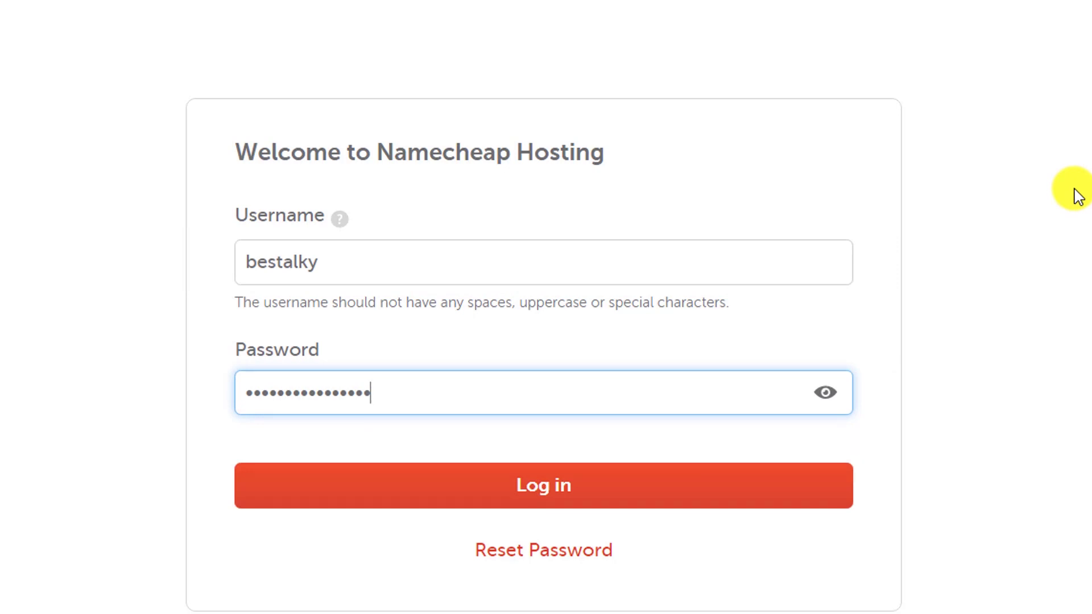
pyautogui.click(515, 495)
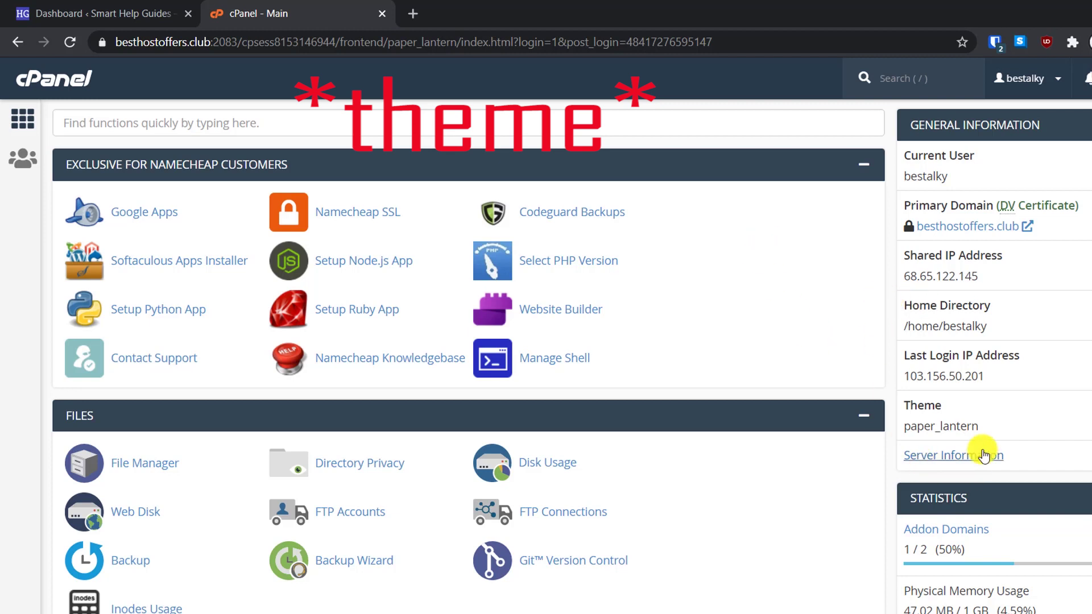
# Check the theme in the general information, search the cPanel functions for "theme" and open Change Style
pyautogui.moveTo(994, 431); pyautogui.dragTo(902, 428)
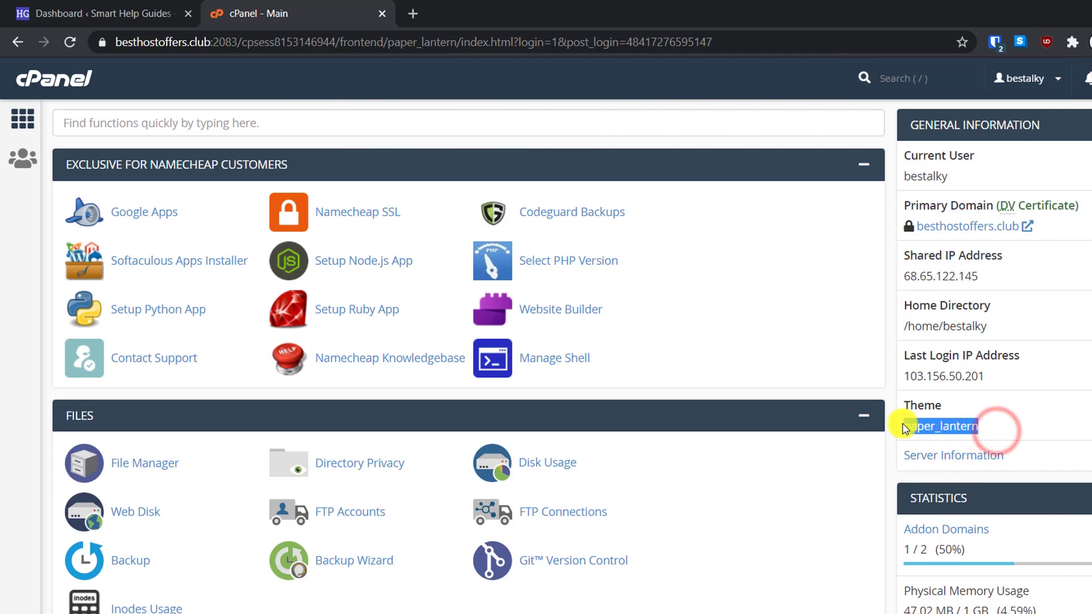
pyautogui.click(1000, 427)
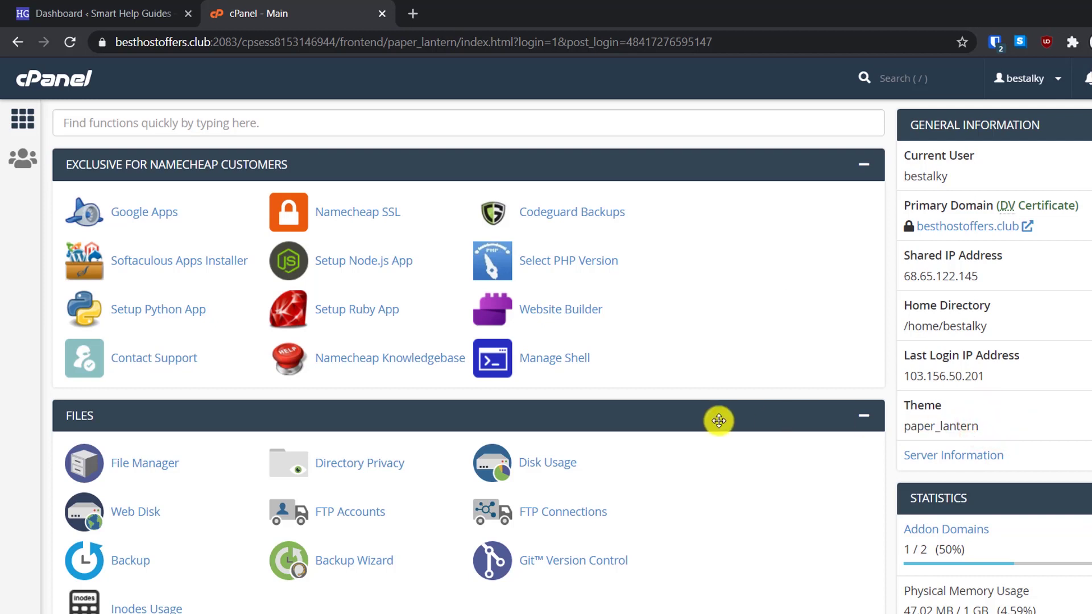
pyautogui.click(214, 122)
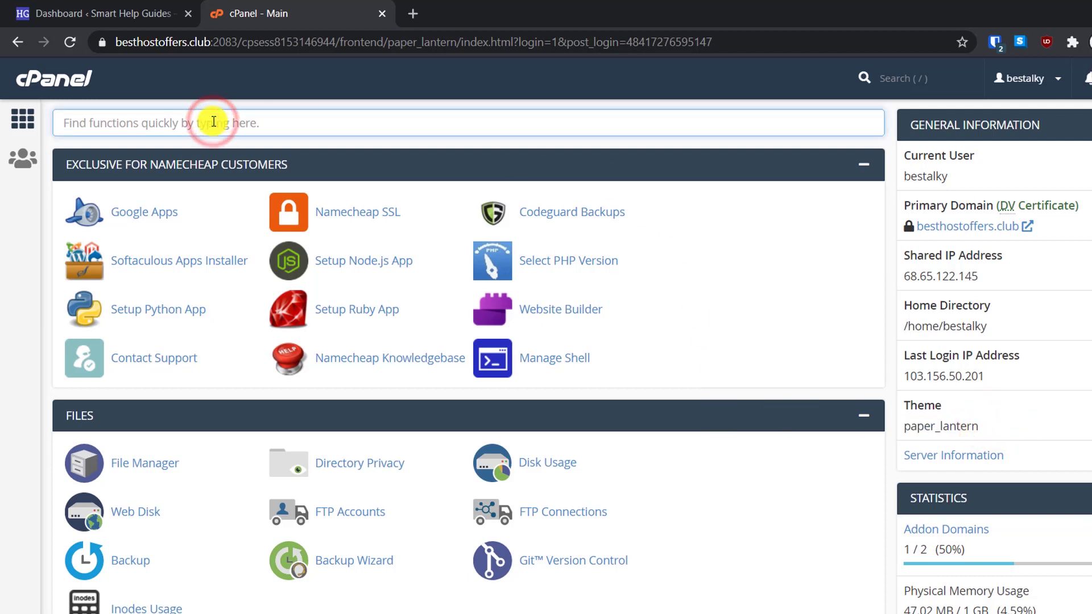
pyautogui.write('theme')
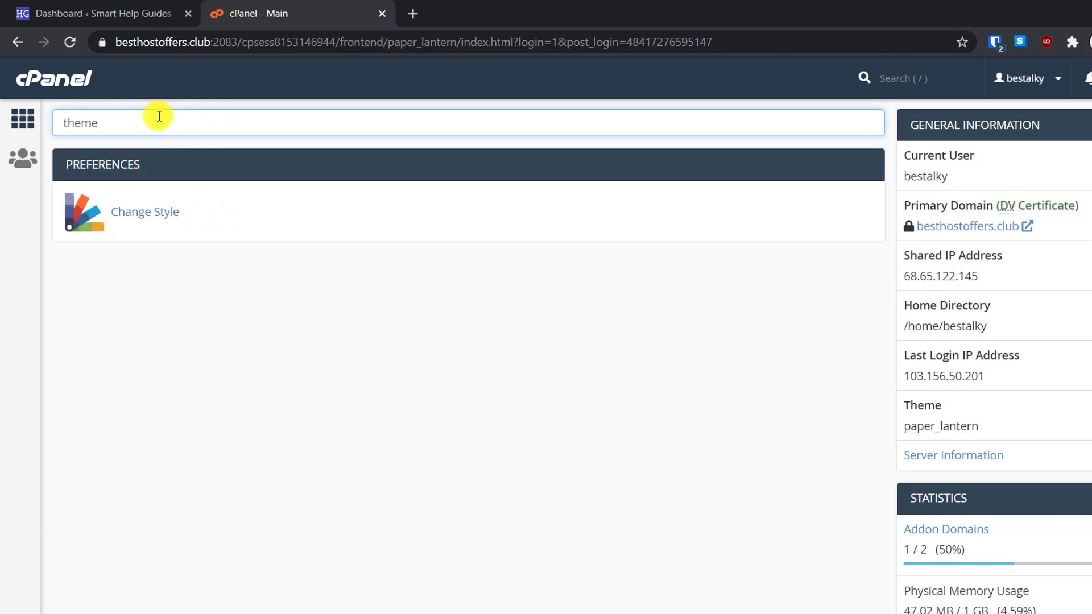
pyautogui.click(166, 223)
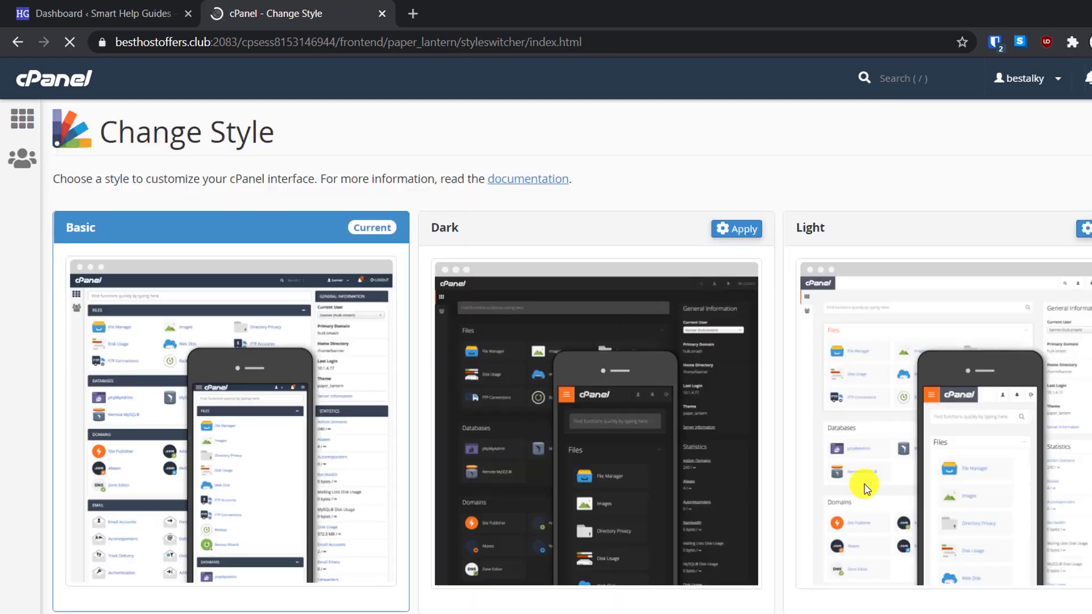
# Look through the available interface styles down to Retro and return to the cPanel home page
pyautogui.scroll(-7, 785, 419)
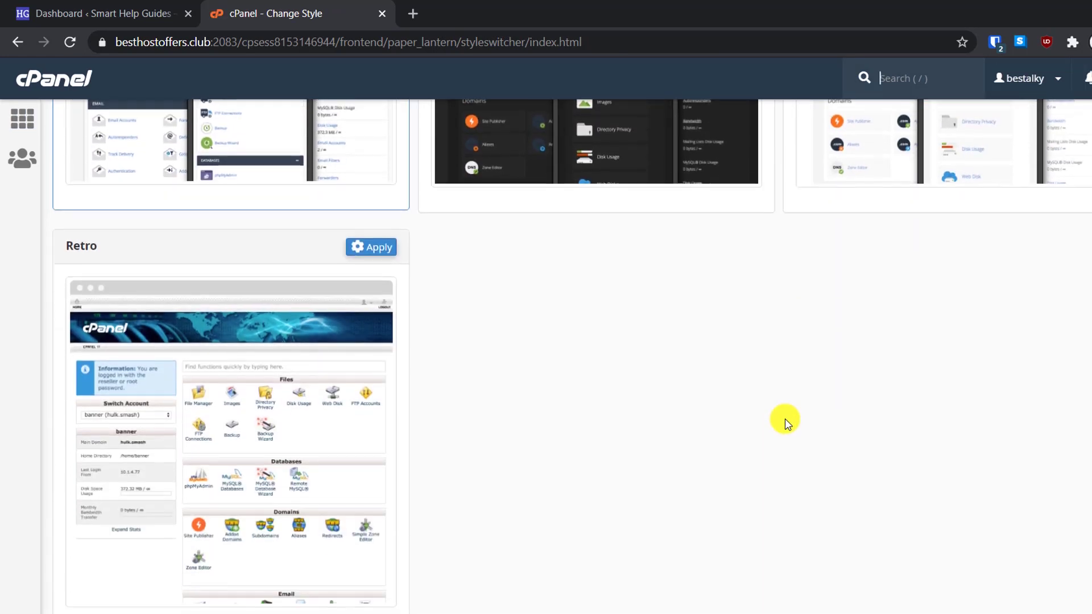
pyautogui.scroll(1, 785, 418)
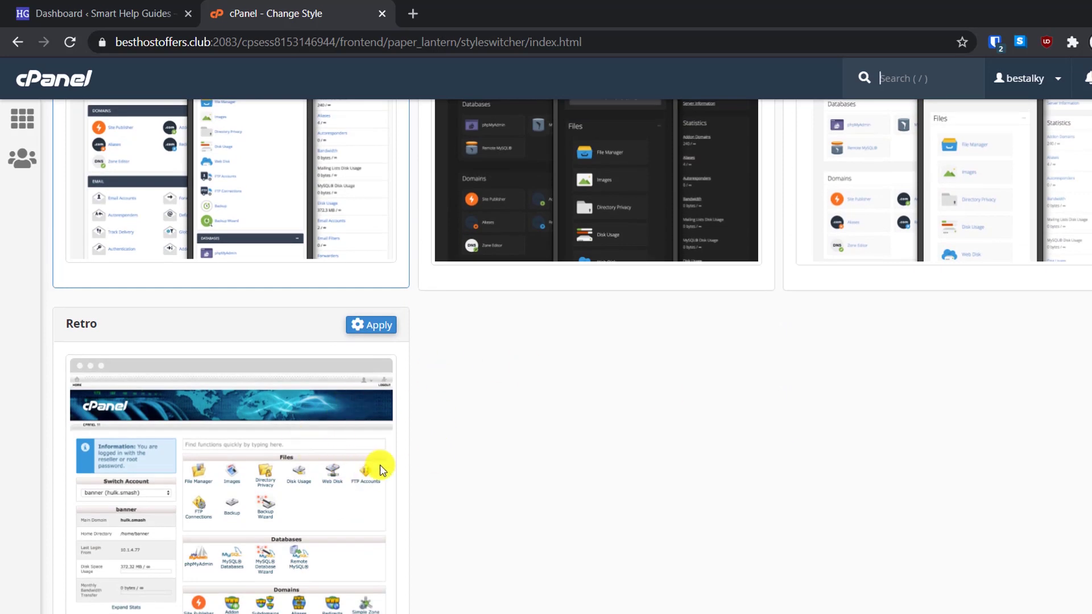
pyautogui.scroll(6, 626, 313)
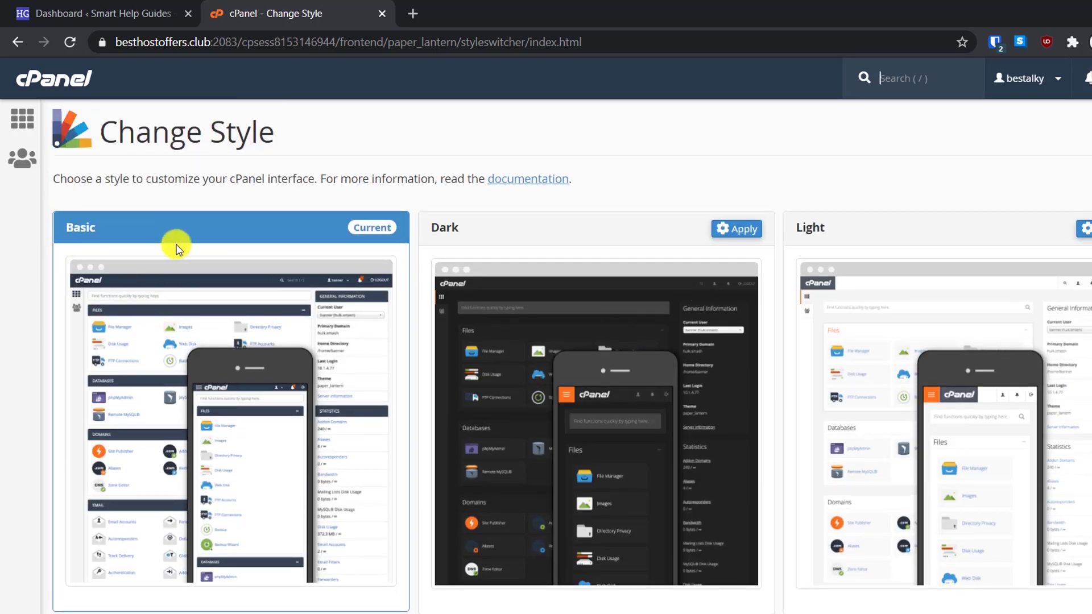
pyautogui.click(18, 120)
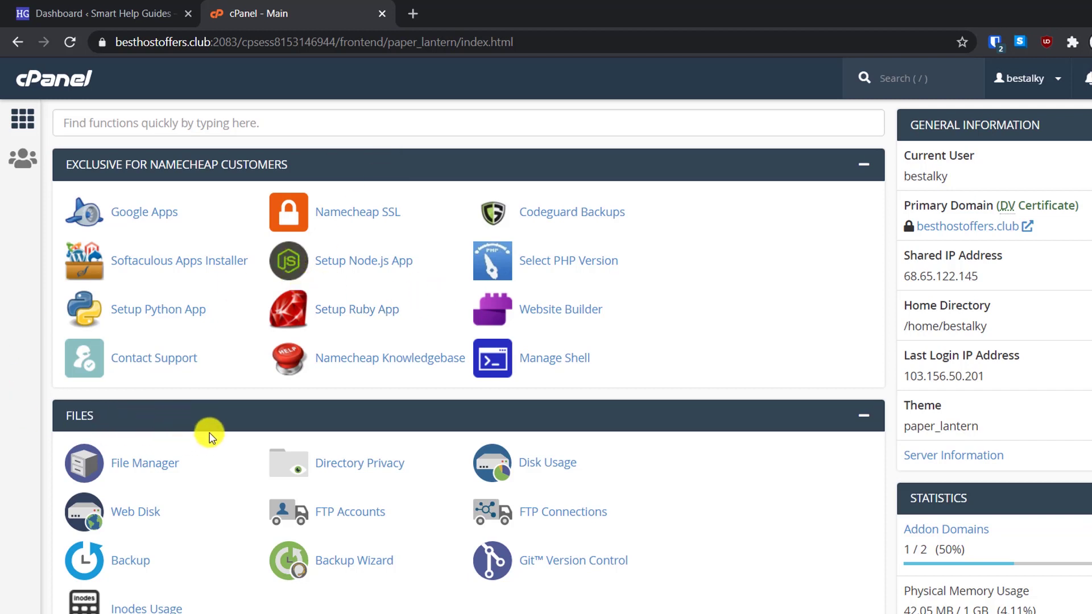
# View the primary domain's website in its own tab and open the public_html folder in File Manager
pyautogui.click(988, 225)
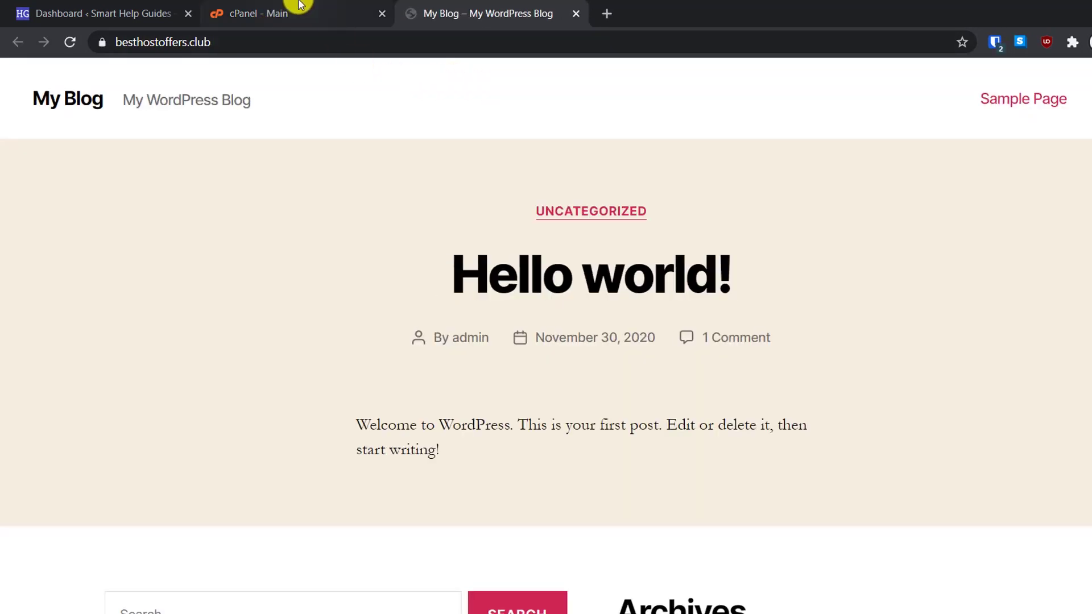
pyautogui.click(280, 8)
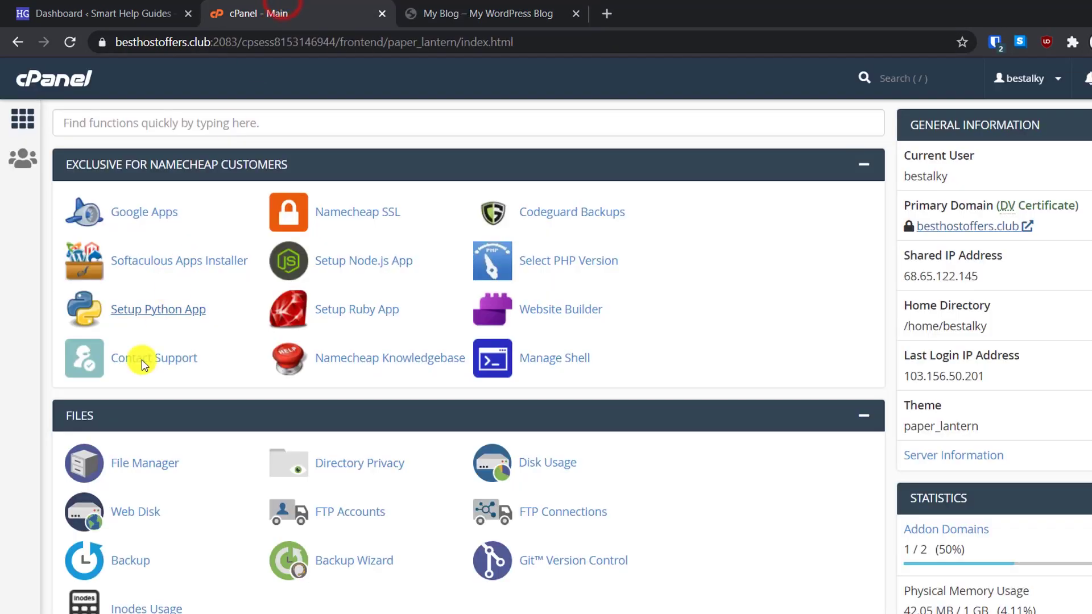
pyautogui.click(147, 466)
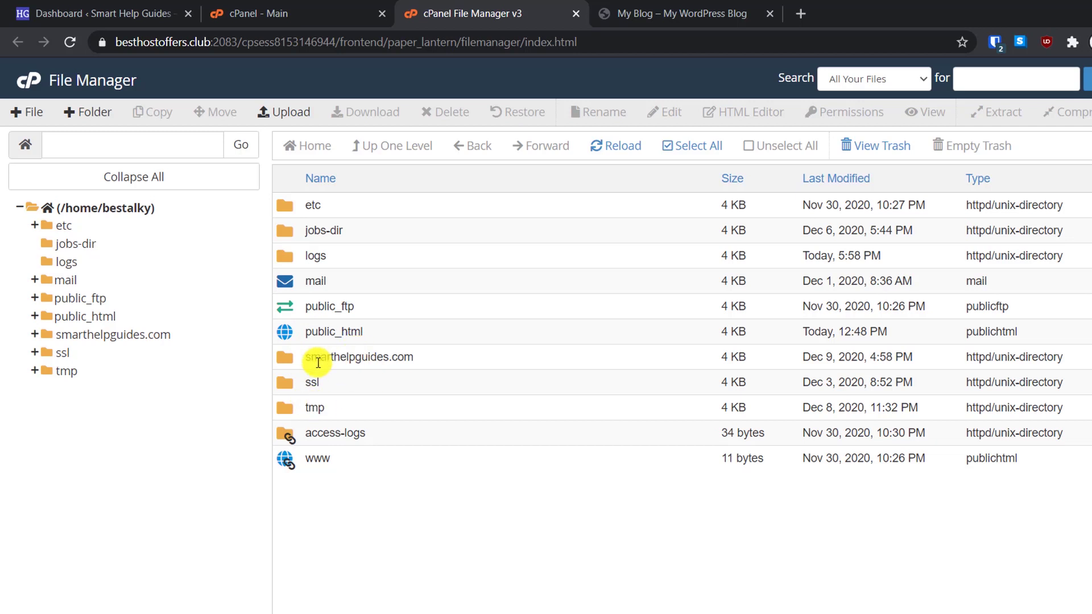
pyautogui.click(677, 10)
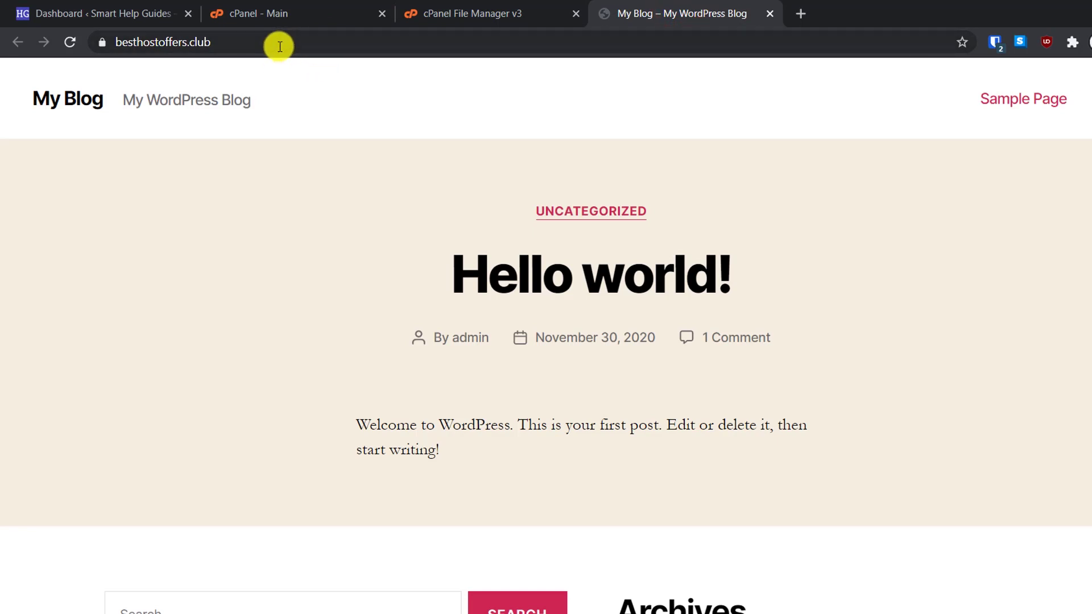
pyautogui.click(449, 11)
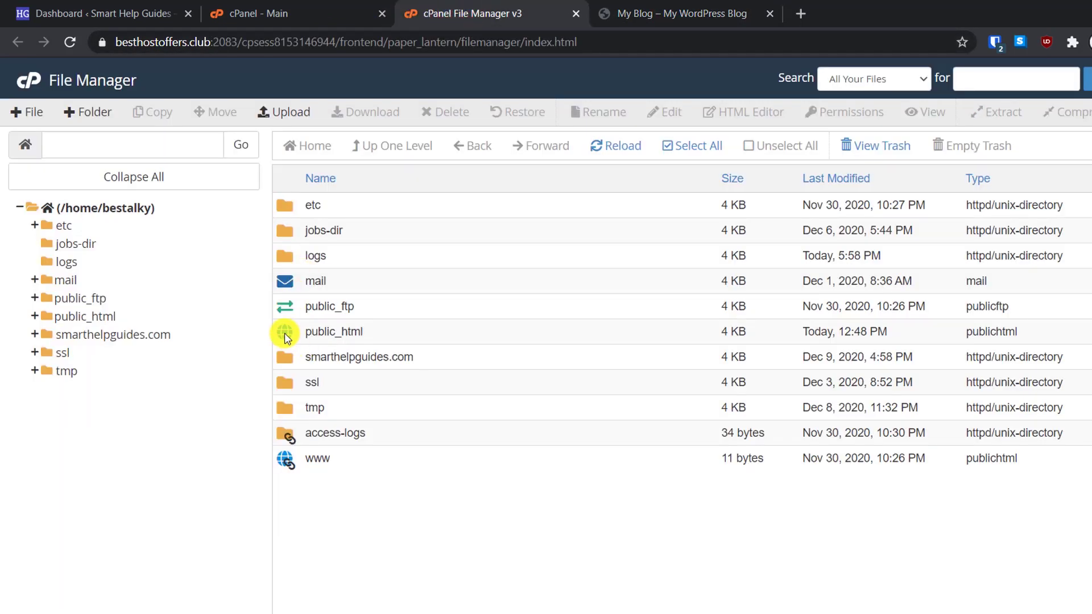
pyautogui.doubleClick(284, 333)
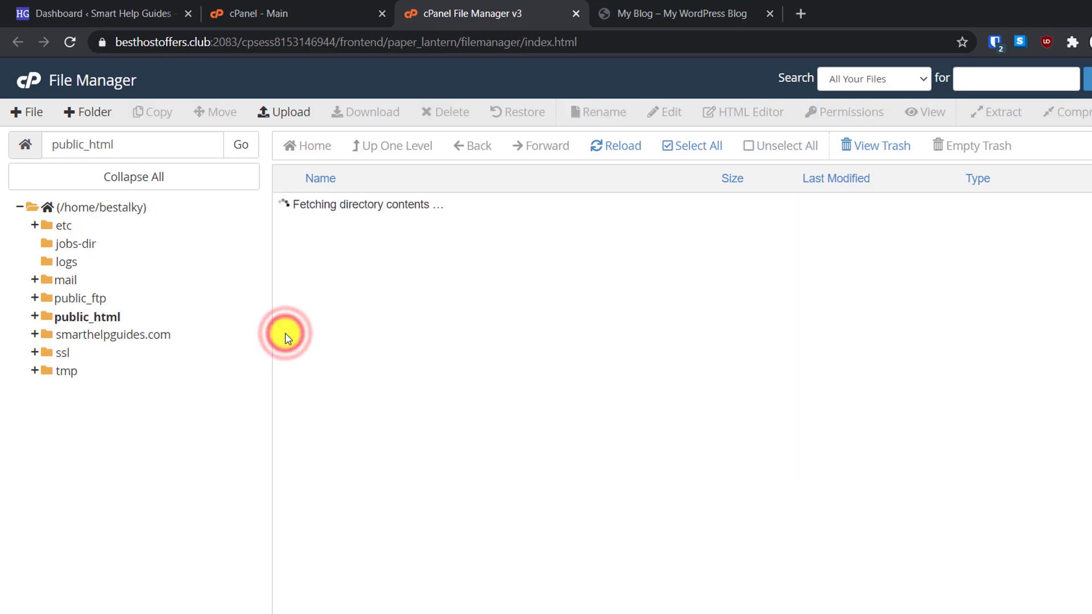
# Select all files and folders in public_html and compress them into a Zip Archive
pyautogui.scroll(-2, 421, 307)
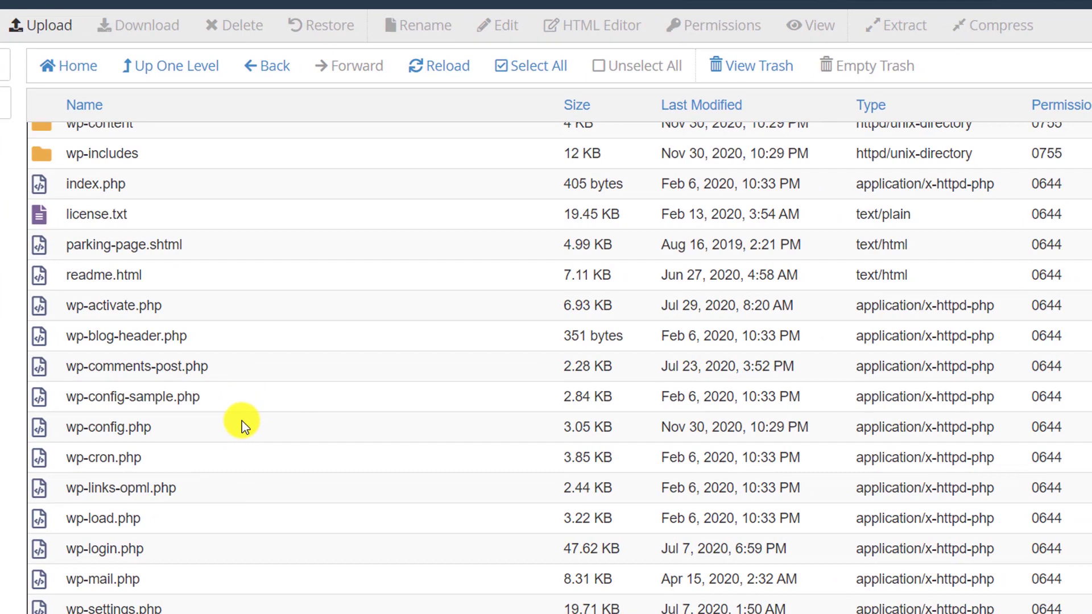
pyautogui.scroll(2, 242, 422)
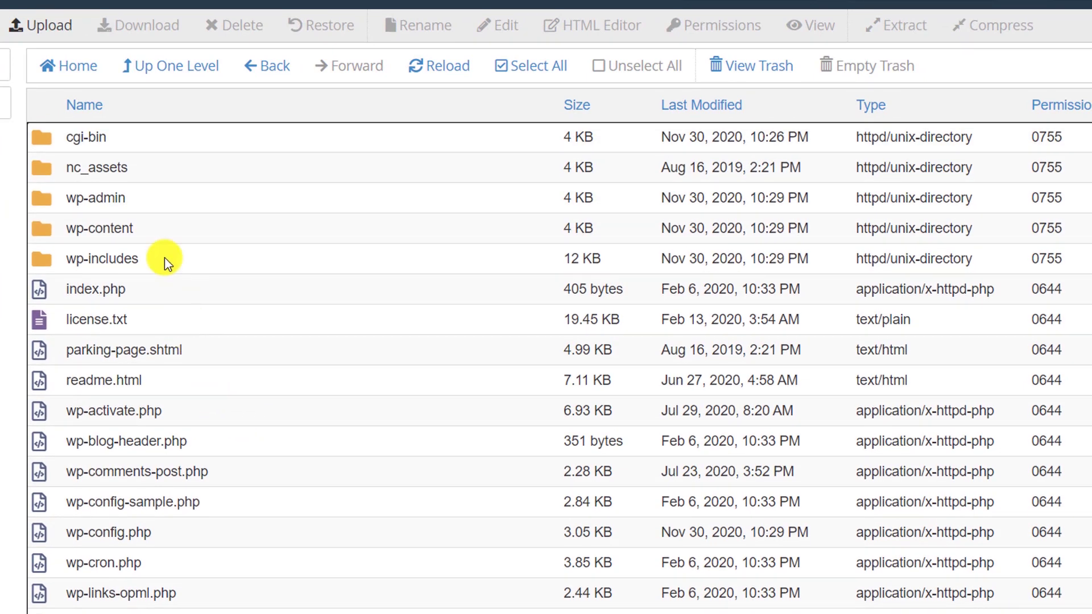
pyautogui.click(521, 78)
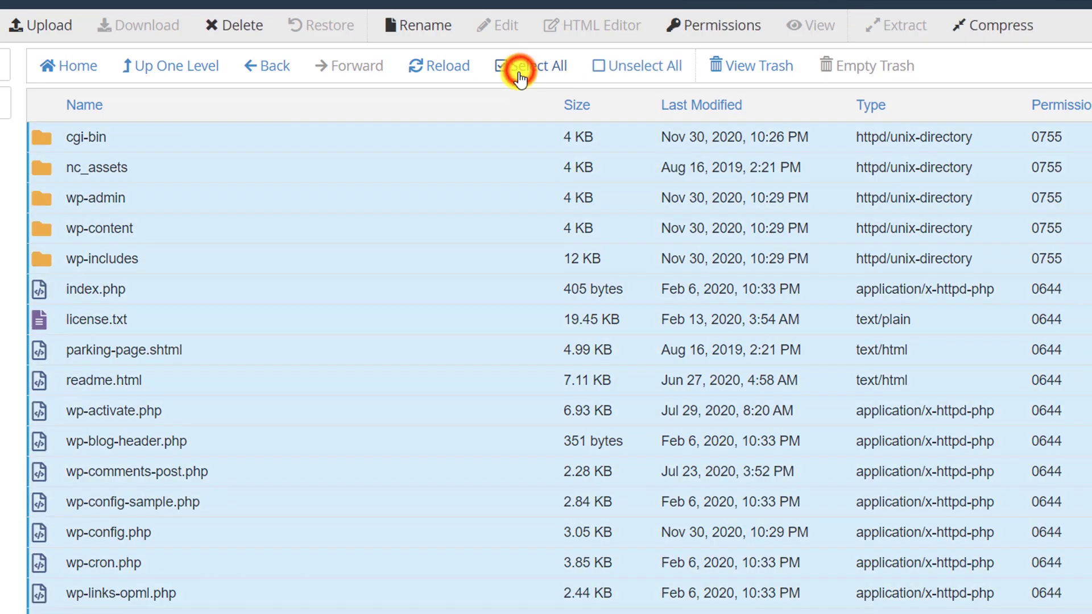
pyautogui.rightClick(304, 204)
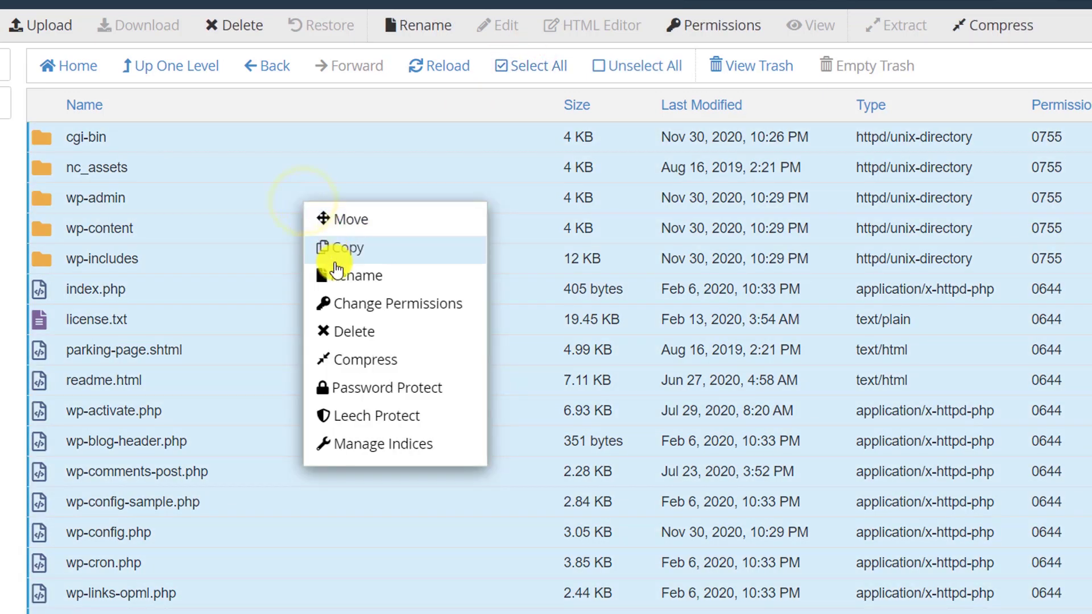
pyautogui.click(364, 364)
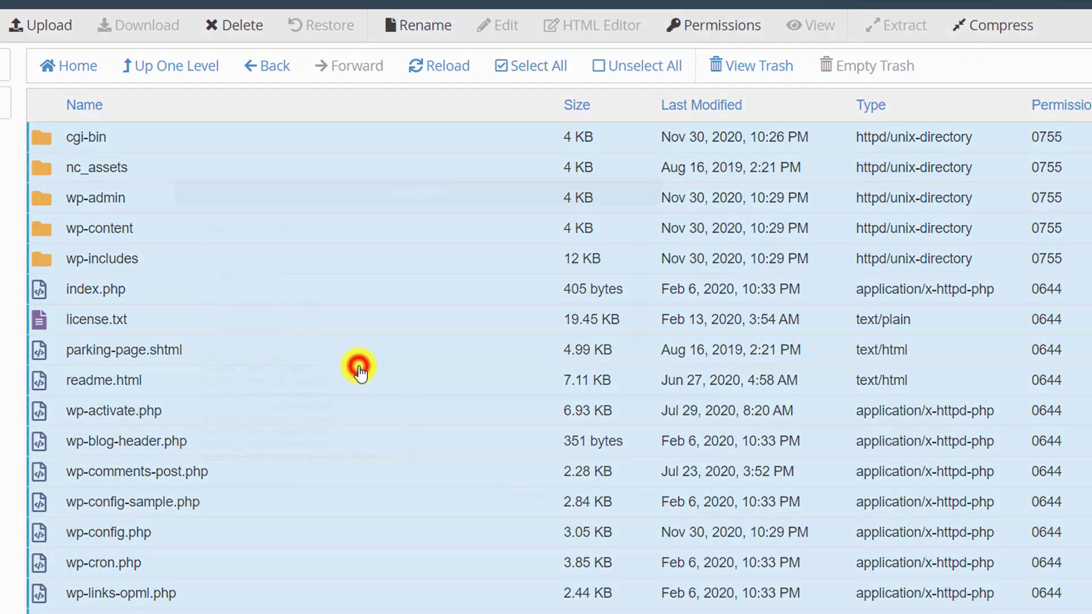
pyautogui.click(261, 256)
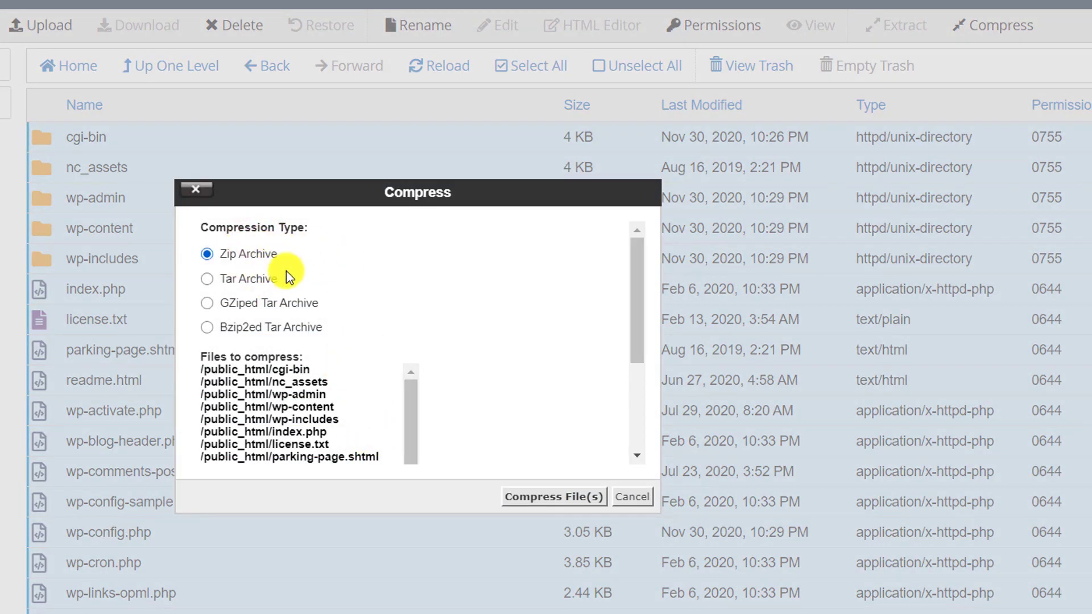
pyautogui.click(550, 498)
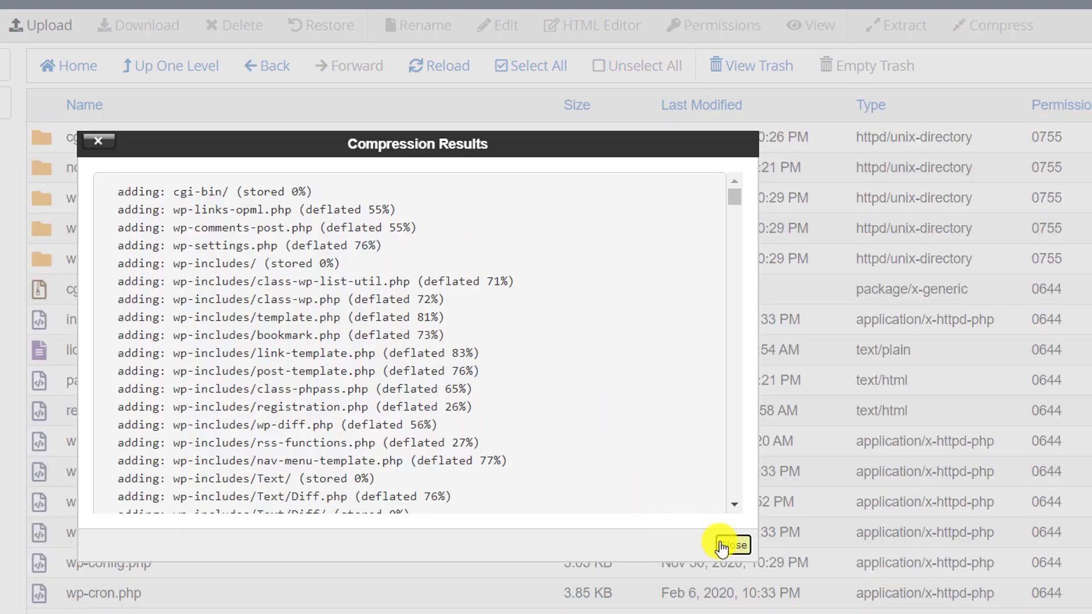
pyautogui.click(722, 542)
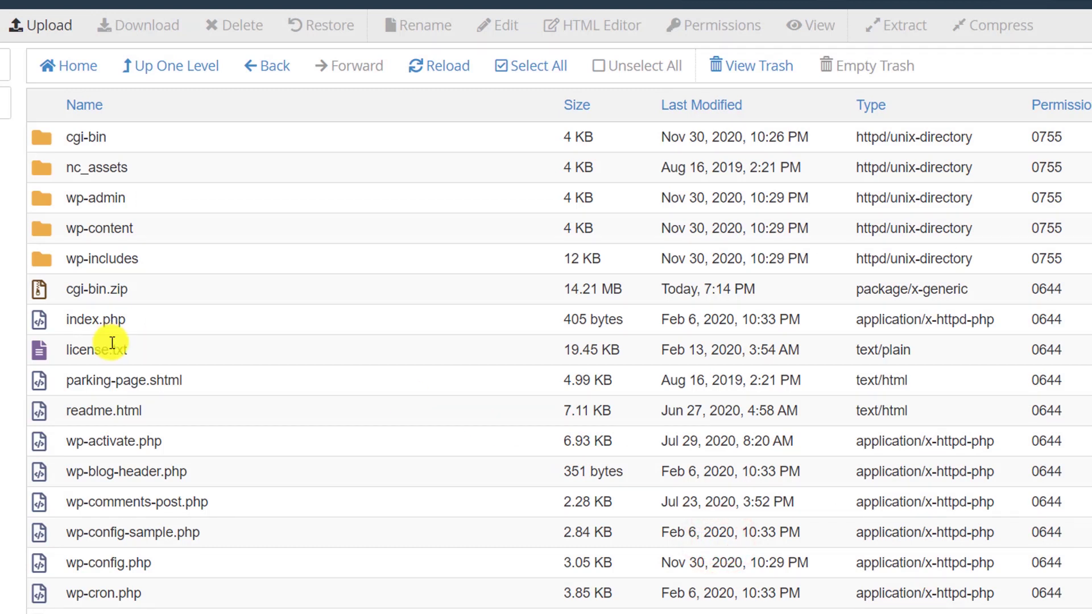
# Rename the cgi-bin.zip archive in public_html as demobackup.zip
pyautogui.click(42, 290)
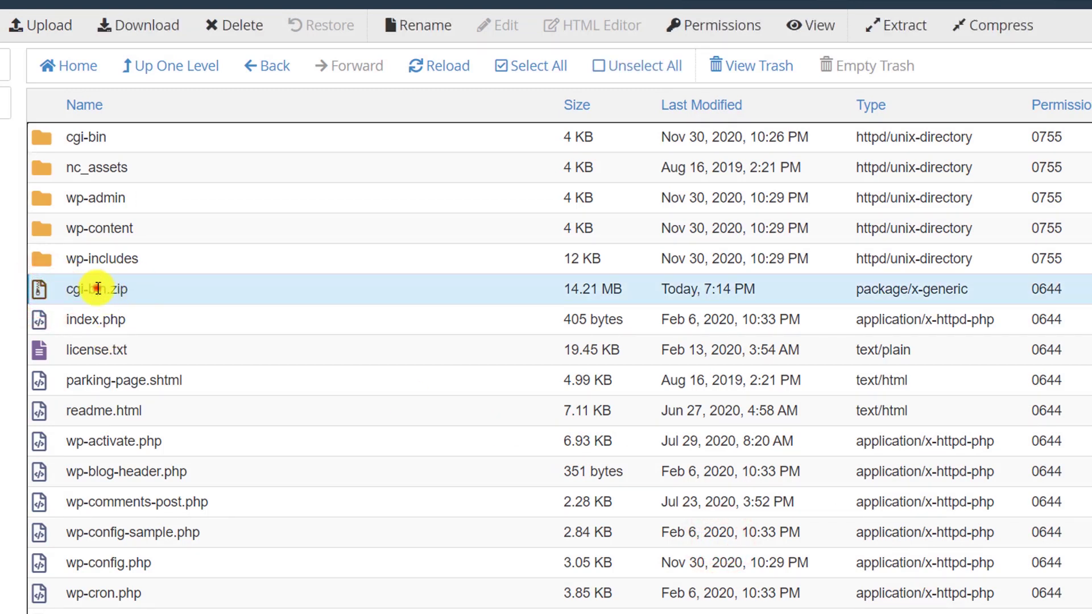
pyautogui.click(95, 287)
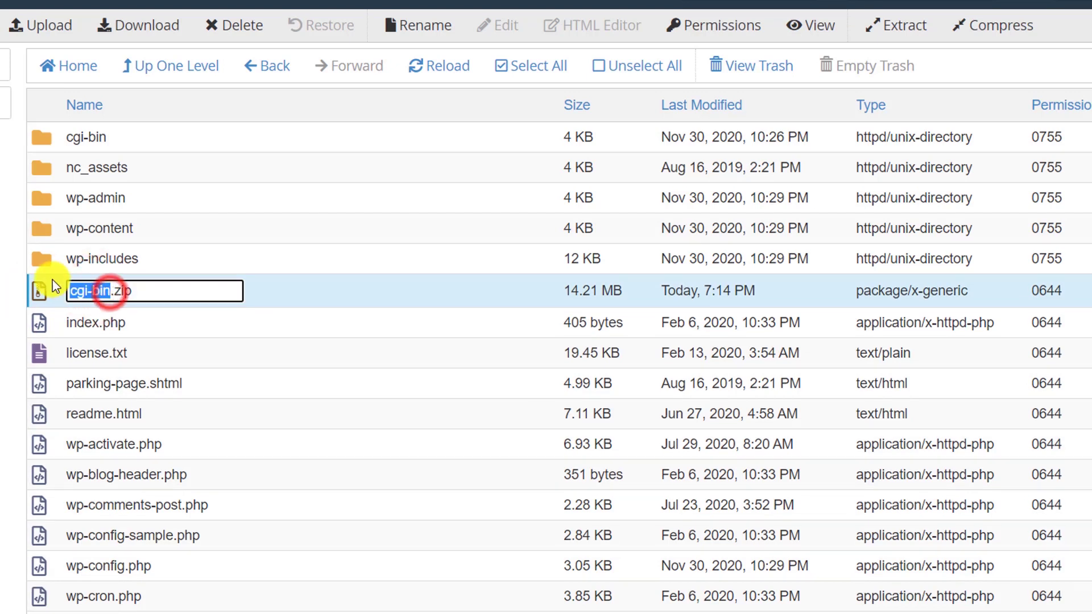
pyautogui.click(57, 288)
pyautogui.click(96, 286)
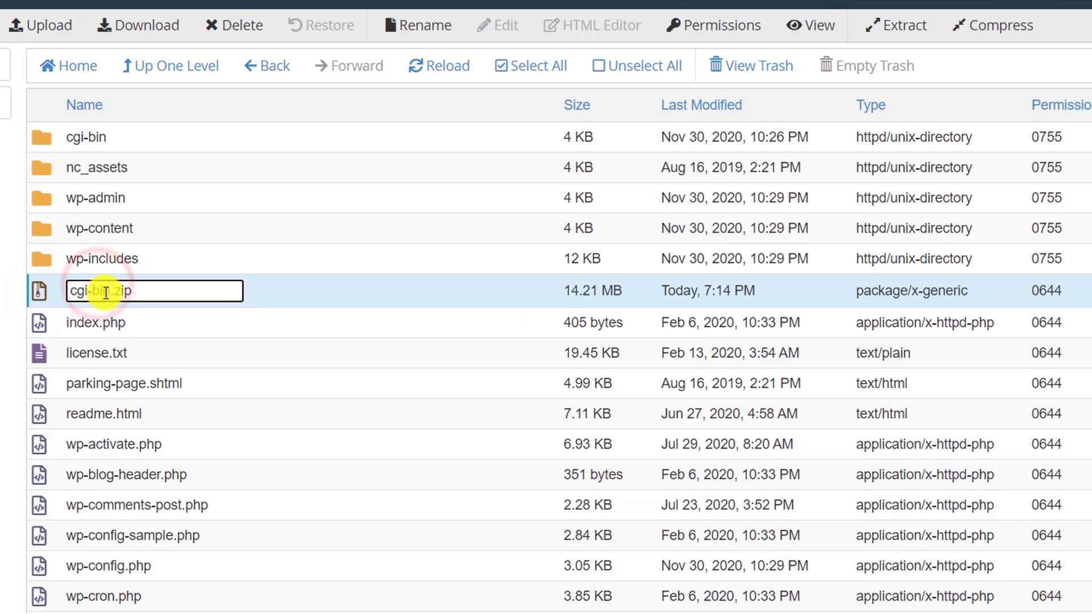
pyautogui.moveTo(103, 287); pyautogui.dragTo(76, 291)
pyautogui.press('BackSpace')
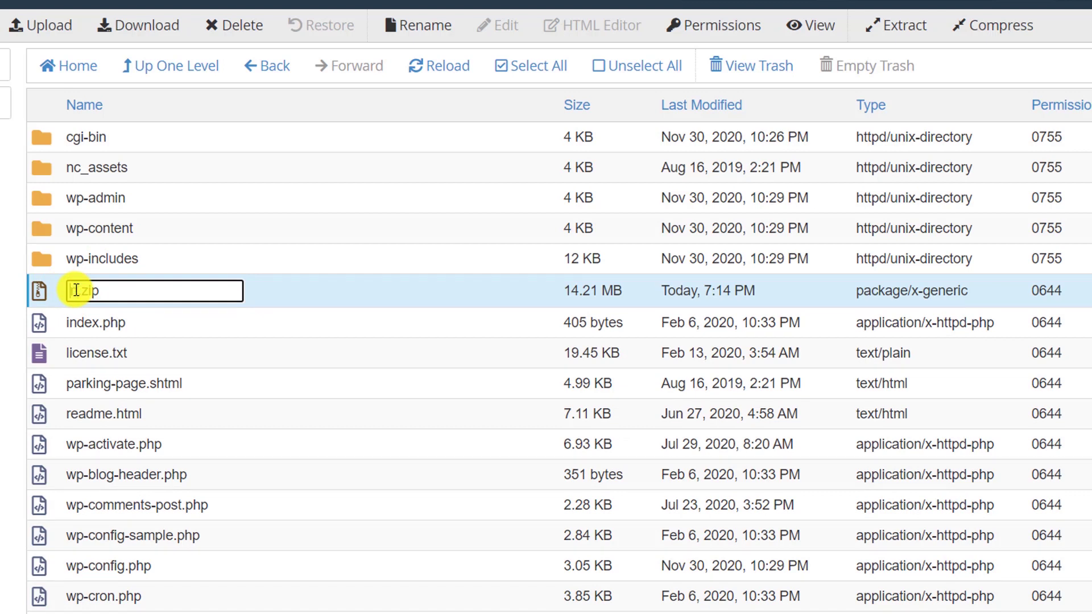
pyautogui.write('demo')
pyautogui.write('backu')
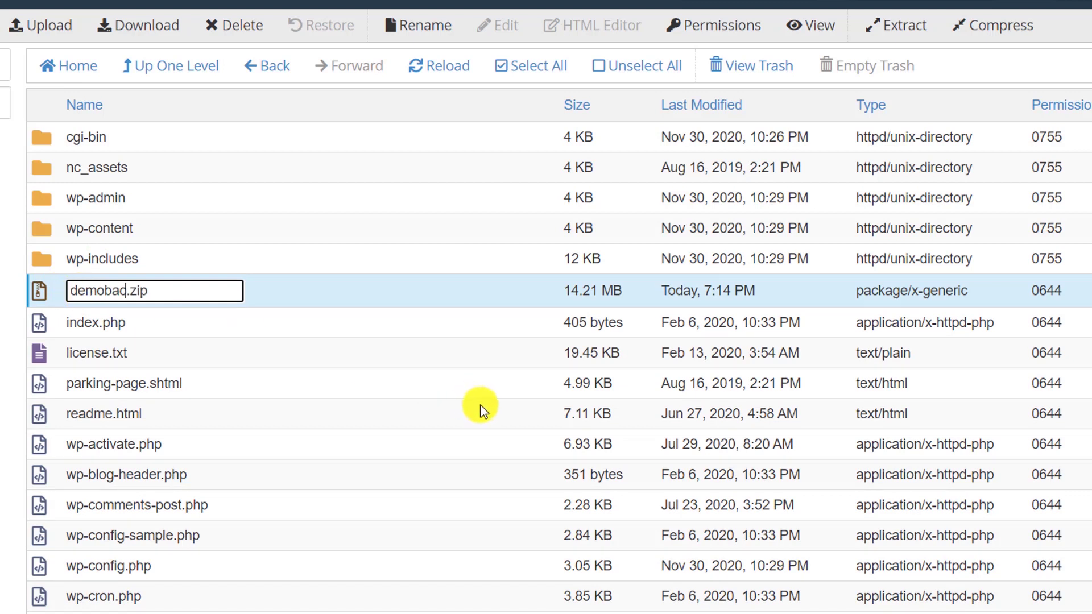
pyautogui.write('p')
pyautogui.press('Return')
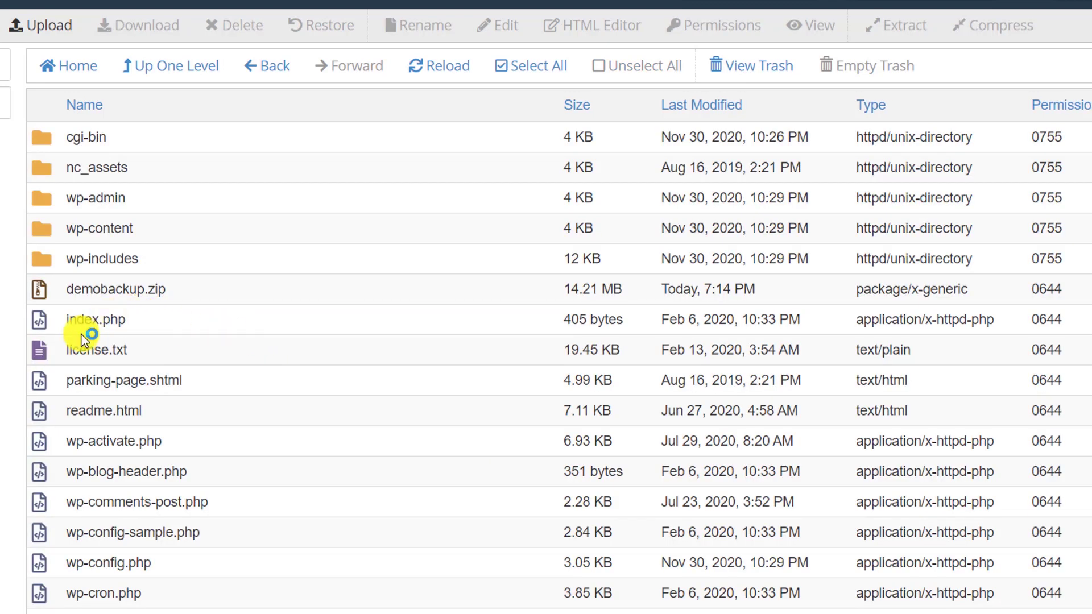
# Download demobackup.zip to the computer and return to the cPanel home page
pyautogui.click(38, 288)
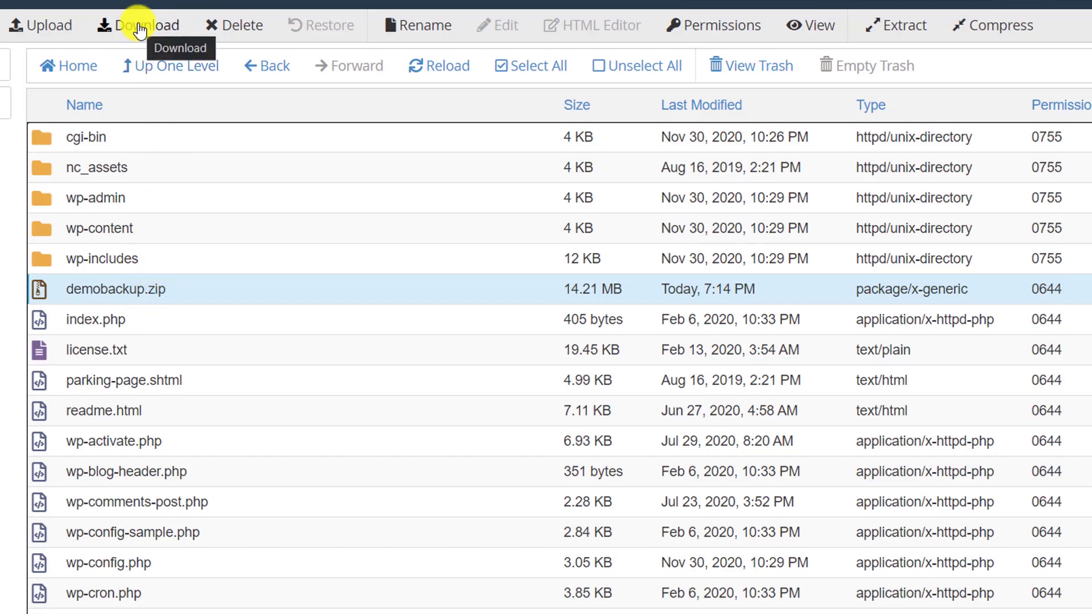
pyautogui.click(140, 28)
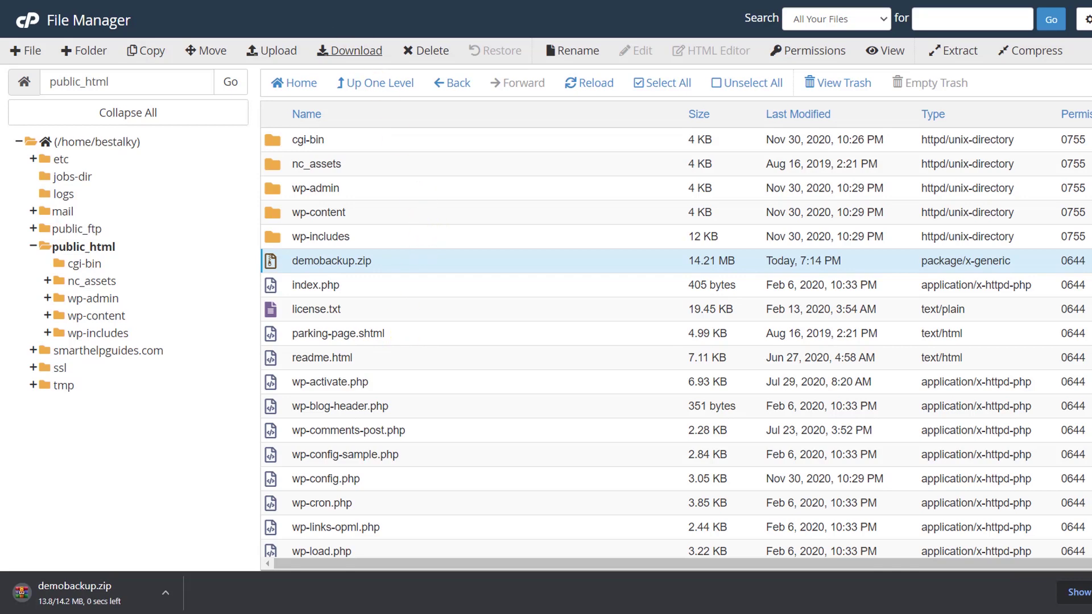
pyautogui.hotkey('ctrl', 'w')
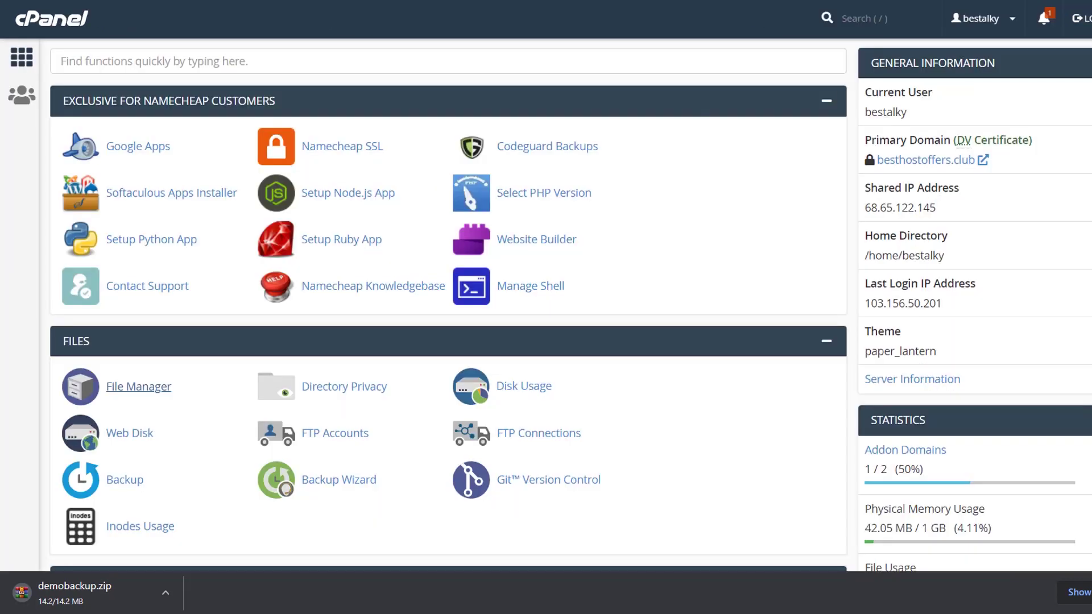
# Open phpMyAdmin from the cPanel database tools
pyautogui.scroll(-7, 390, 198)
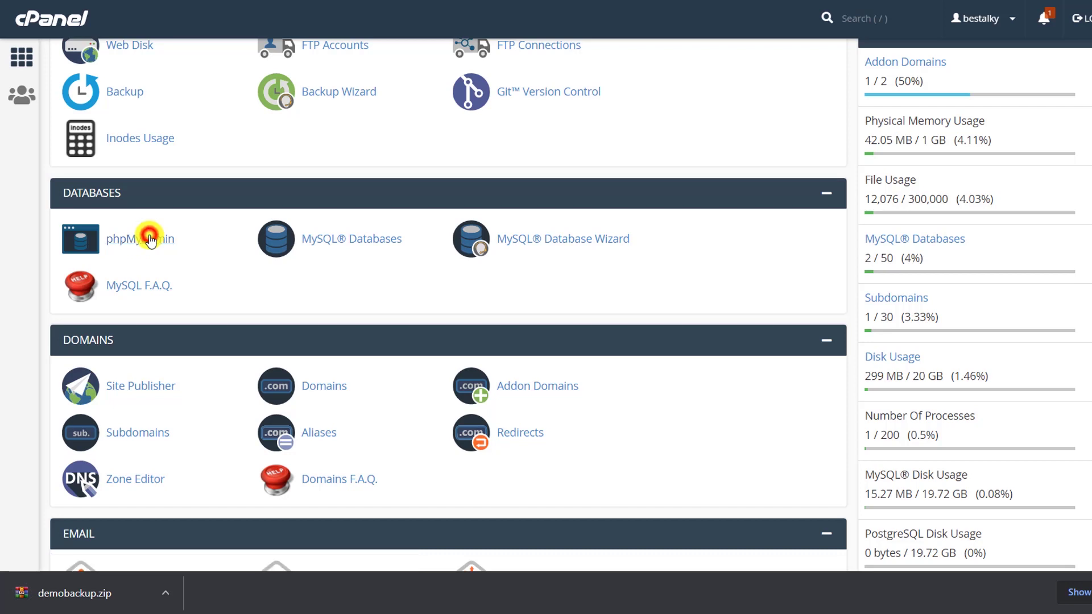
pyautogui.click(149, 239)
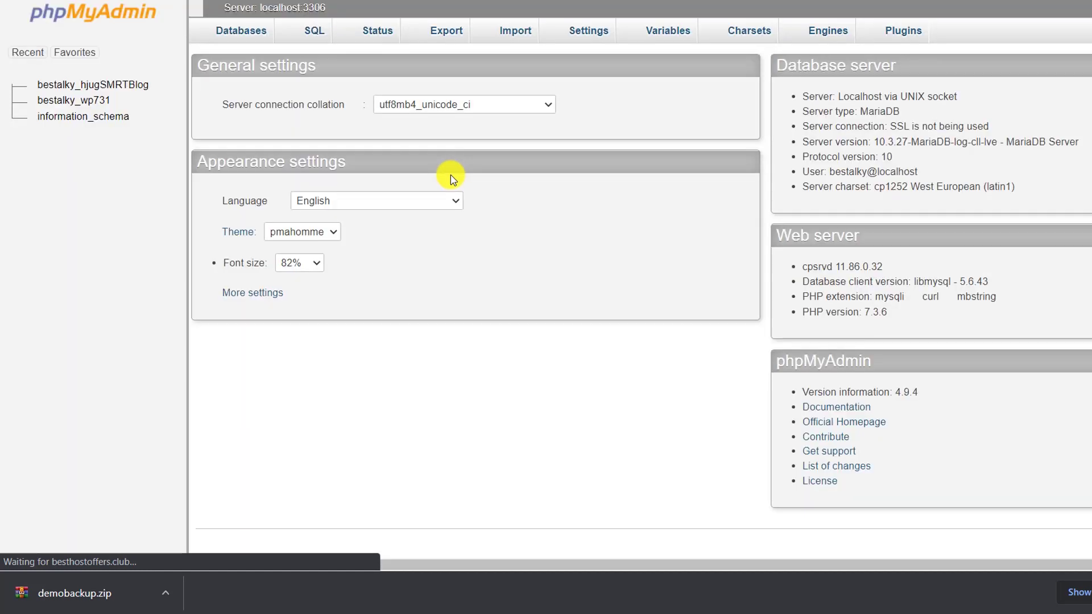
pyautogui.scroll(-1, 451, 176)
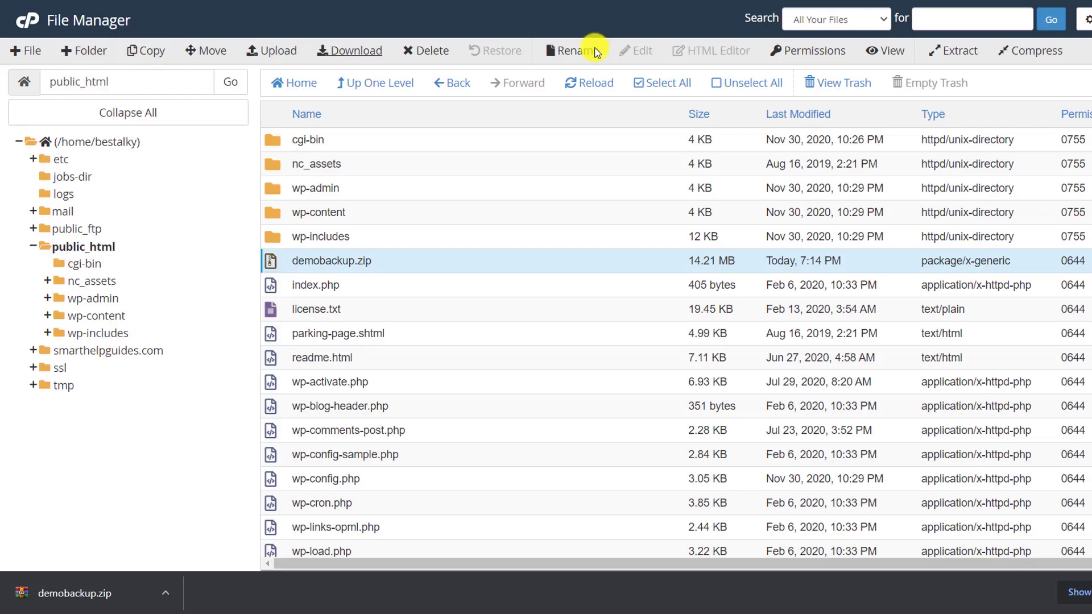
# Open wp-config.php from public_html in the editor and look up the WordPress database name in its MySQL settings
pyautogui.scroll(-3, 496, 305)
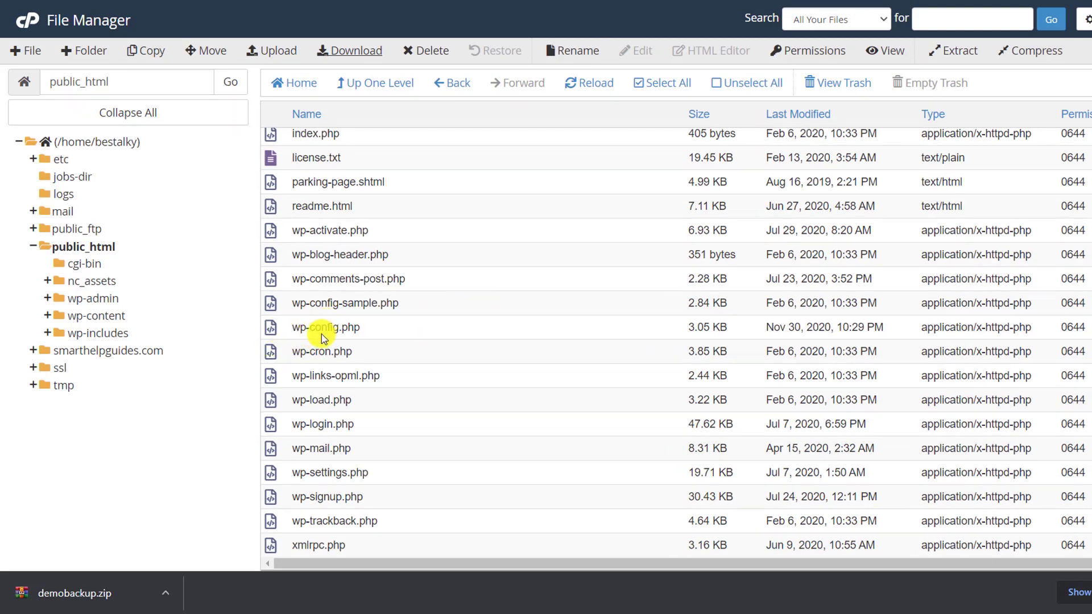
pyautogui.click(275, 327)
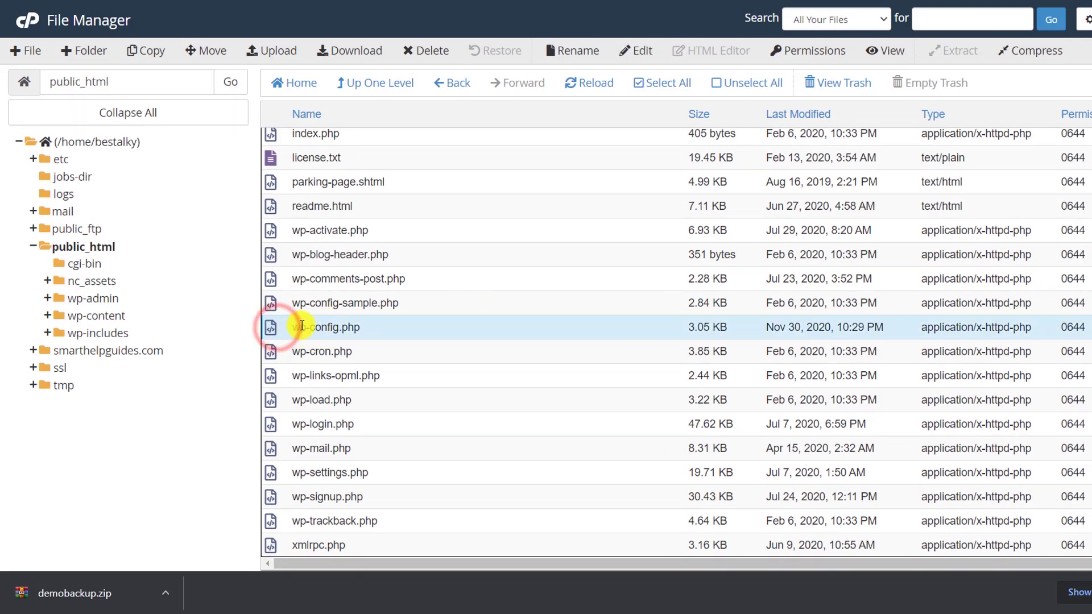
pyautogui.click(638, 56)
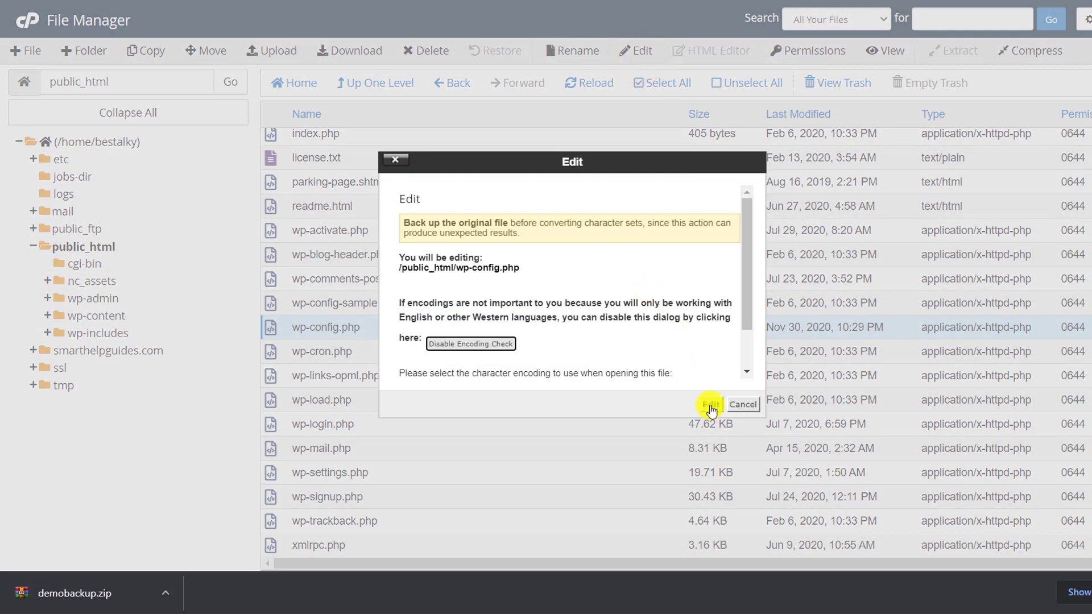
pyautogui.click(711, 405)
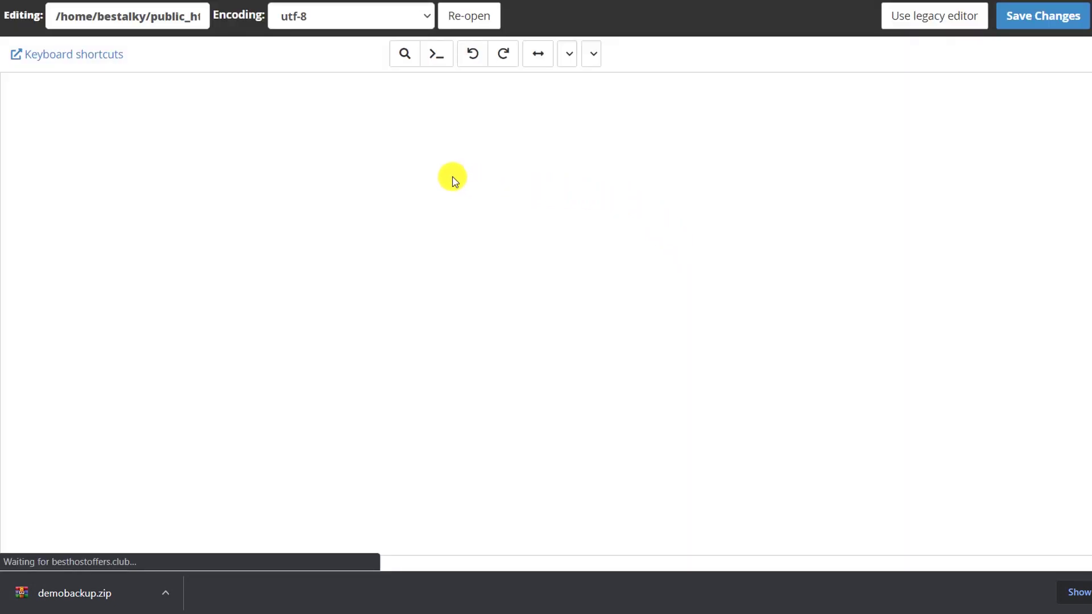
pyautogui.scroll(-2, 450, 179)
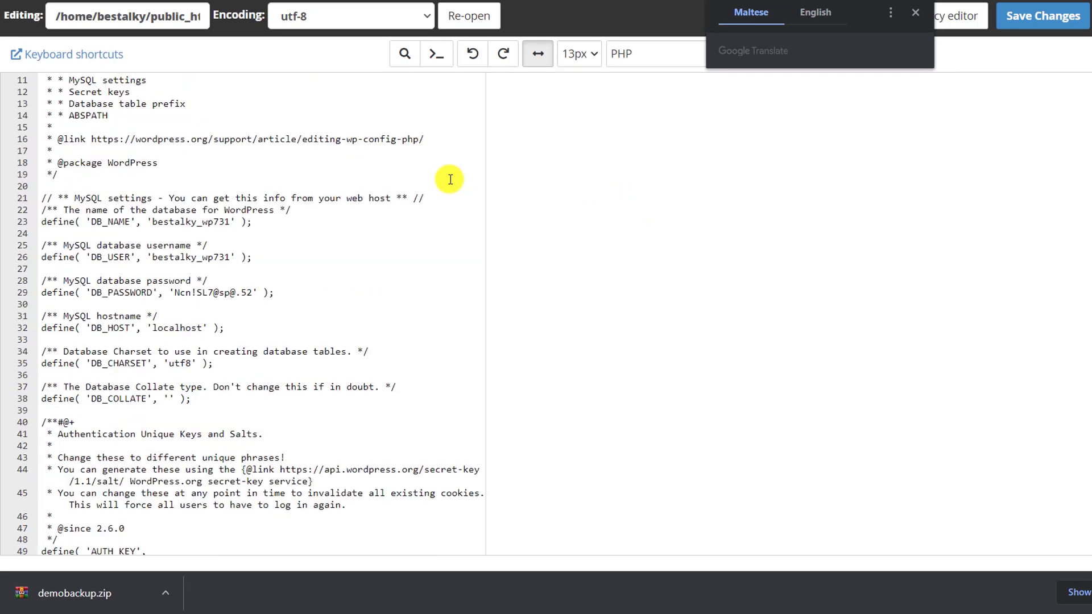
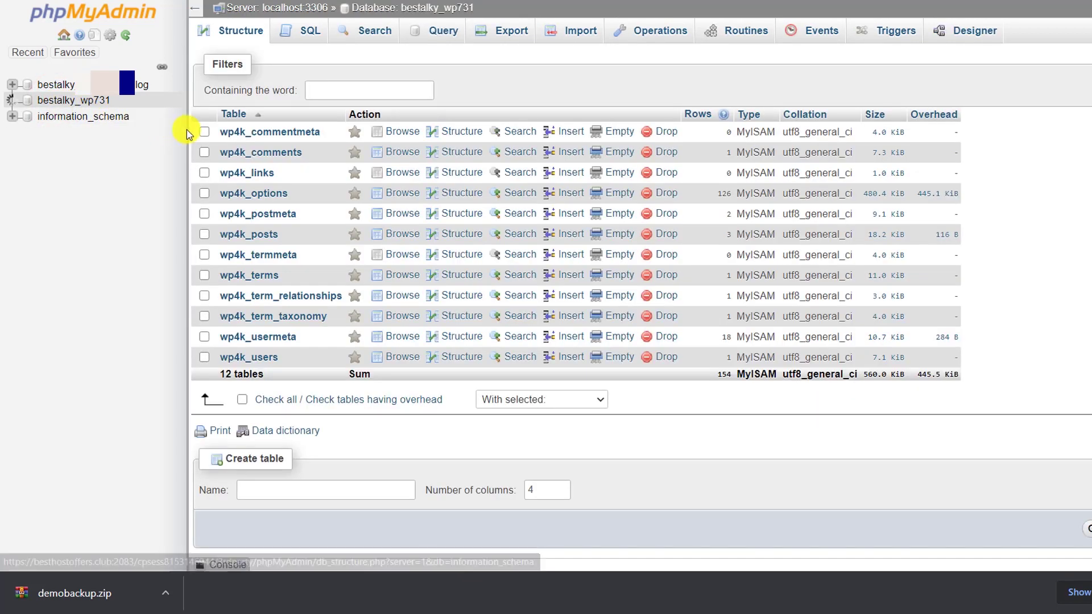
# Export the bestalky_wp731 database with the Quick method in SQL format
pyautogui.click(503, 34)
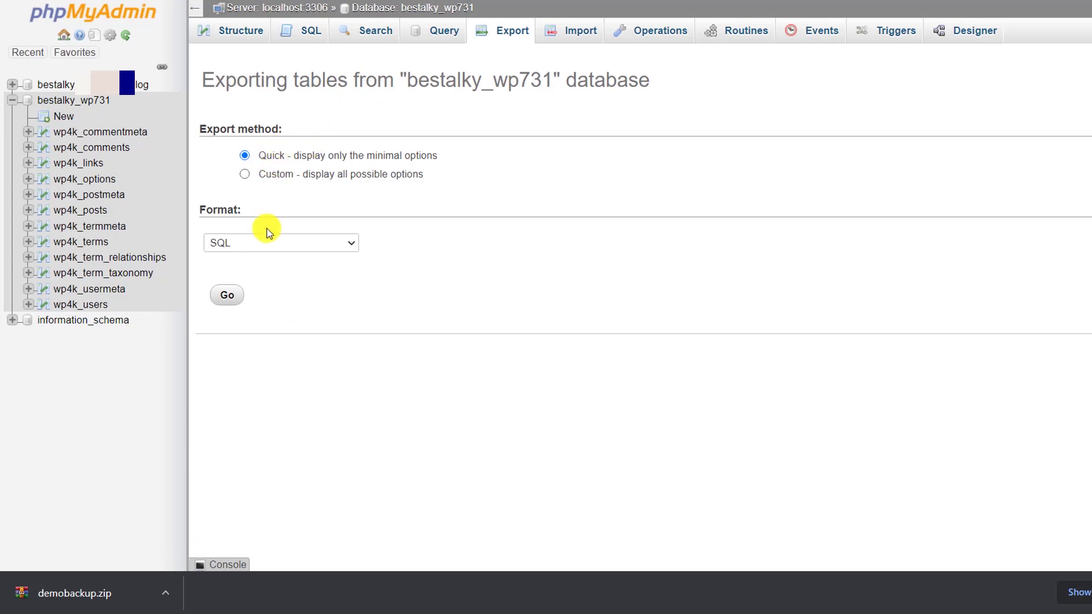
pyautogui.click(236, 297)
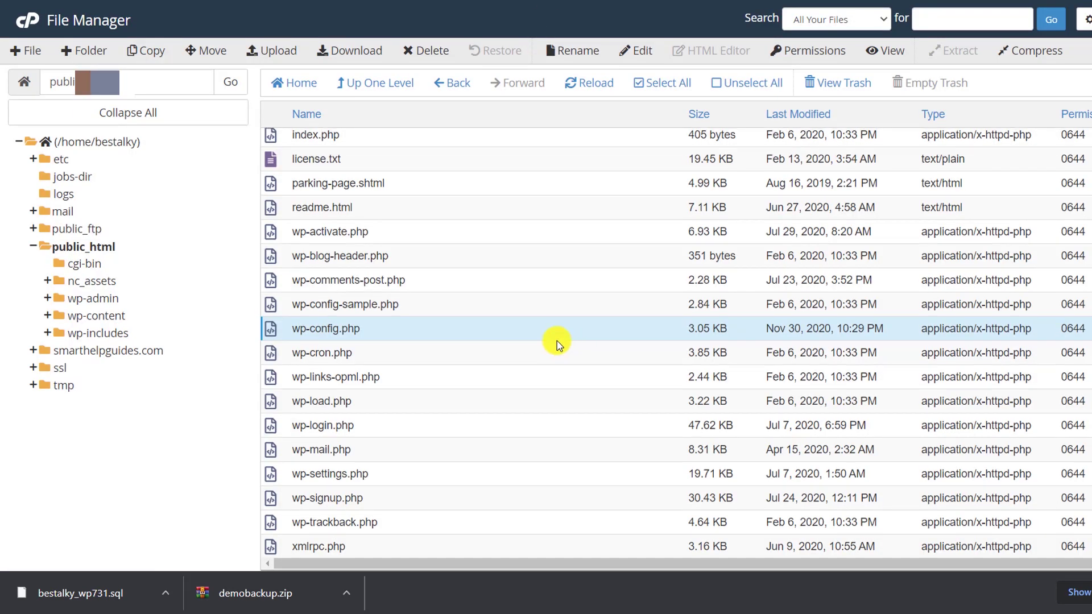
# Select every file and folder in public_html and move them all to the trash
pyautogui.scroll(3, 557, 340)
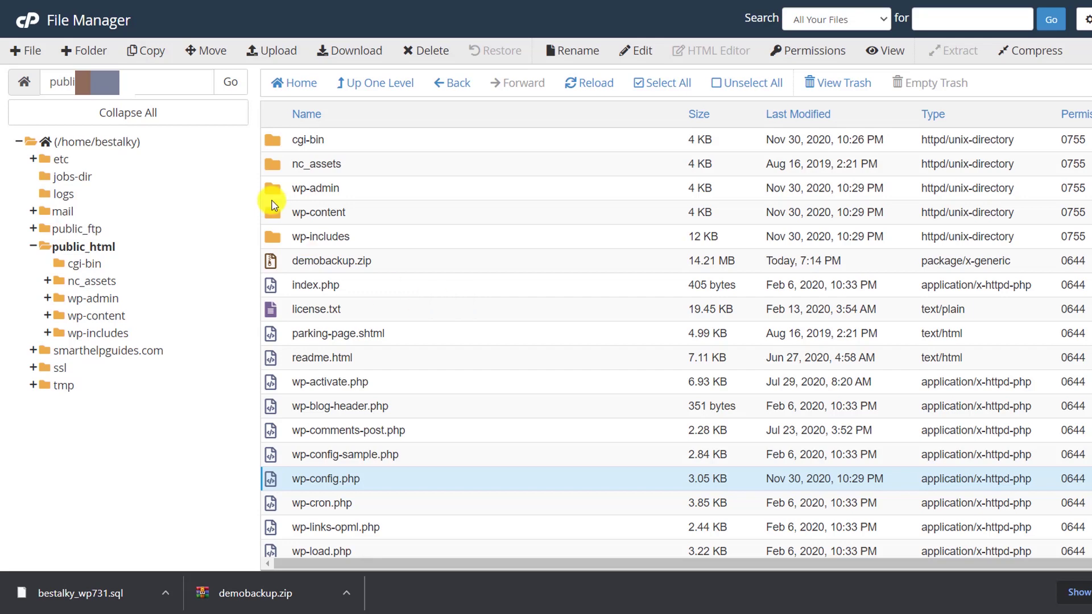
pyautogui.click(655, 83)
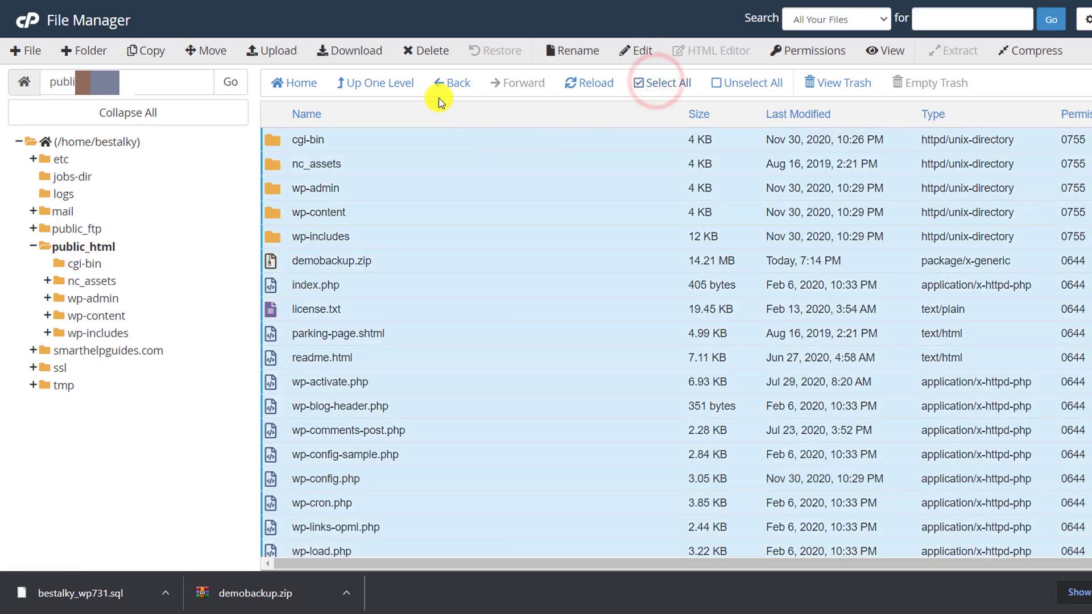
pyautogui.click(432, 50)
pyautogui.scroll(-5, 609, 272)
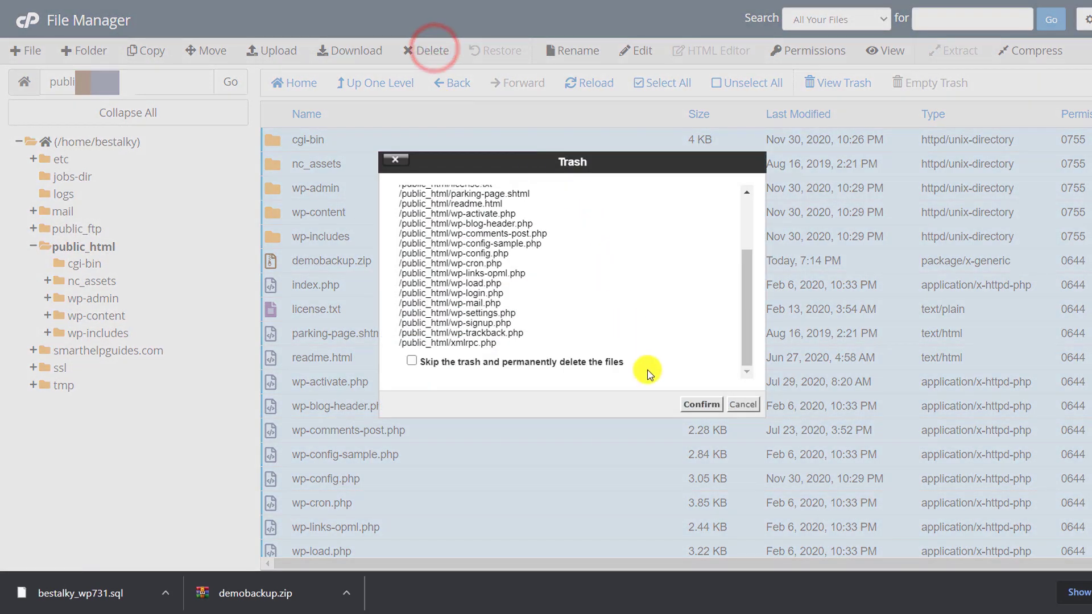
pyautogui.click(686, 407)
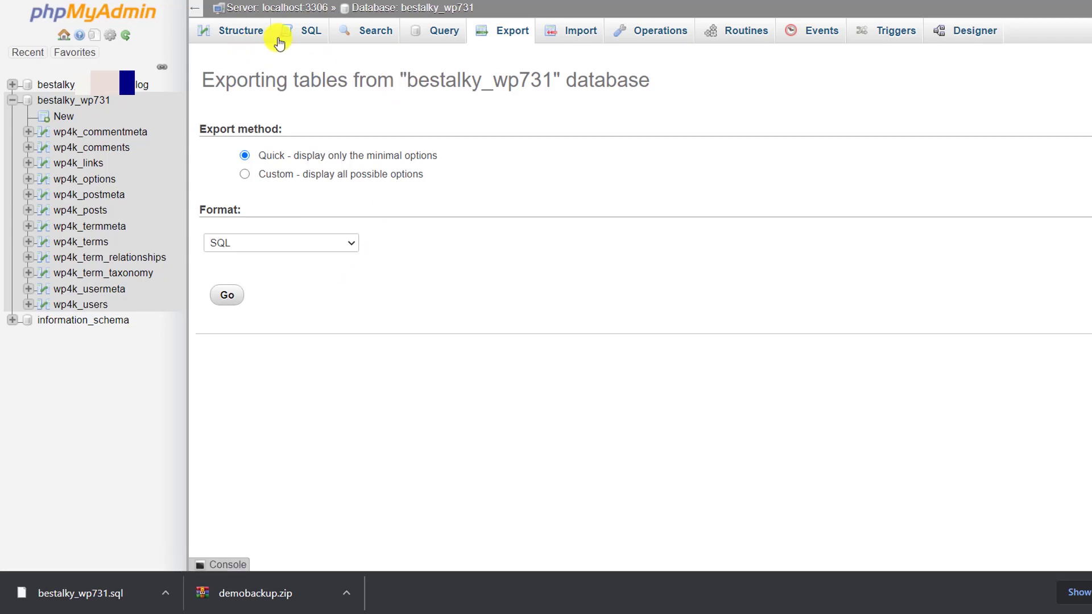
# Drop all tables of the bestalky_wp731 database with foreign key checks enabled
pyautogui.click(237, 30)
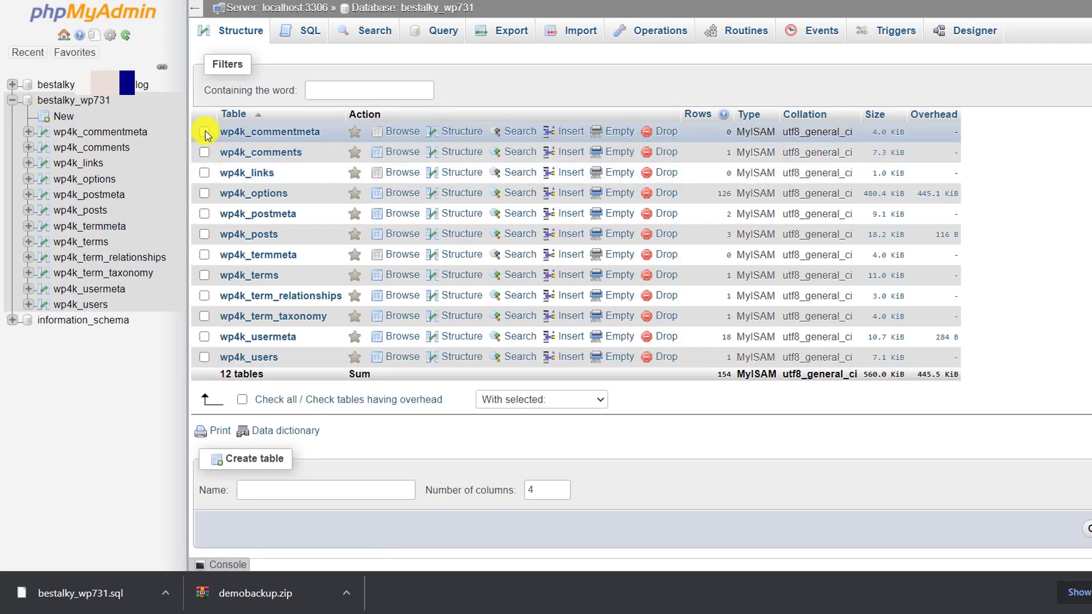
pyautogui.click(242, 399)
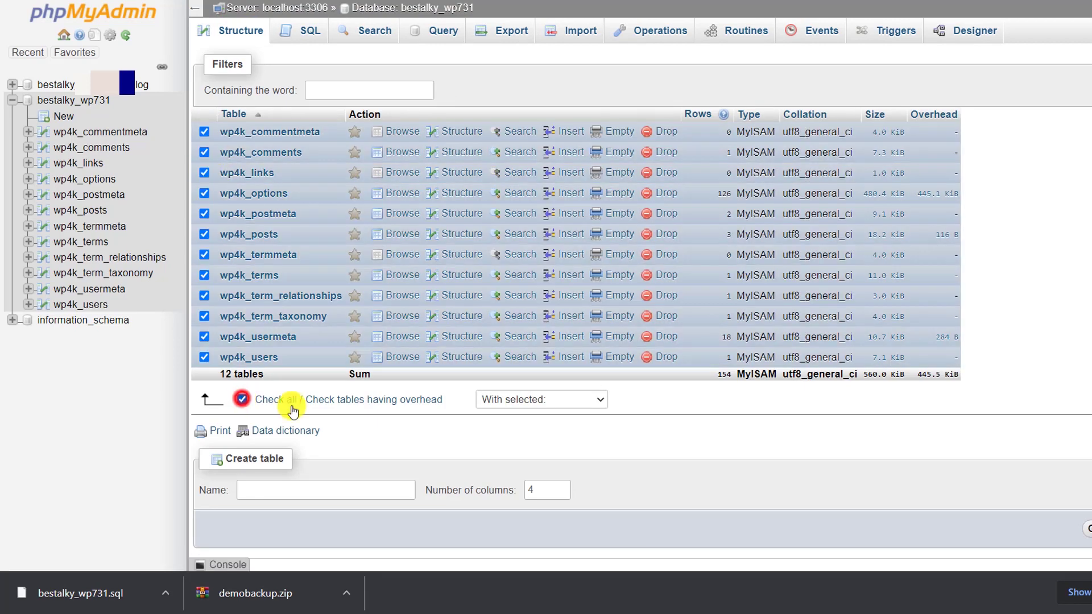
pyautogui.click(529, 400)
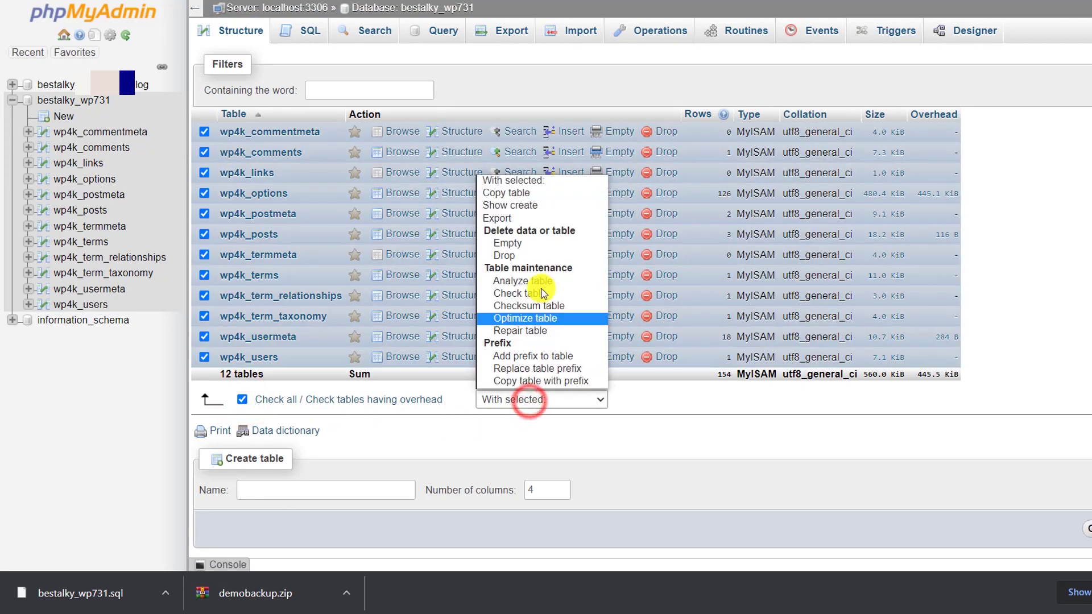
pyautogui.click(520, 254)
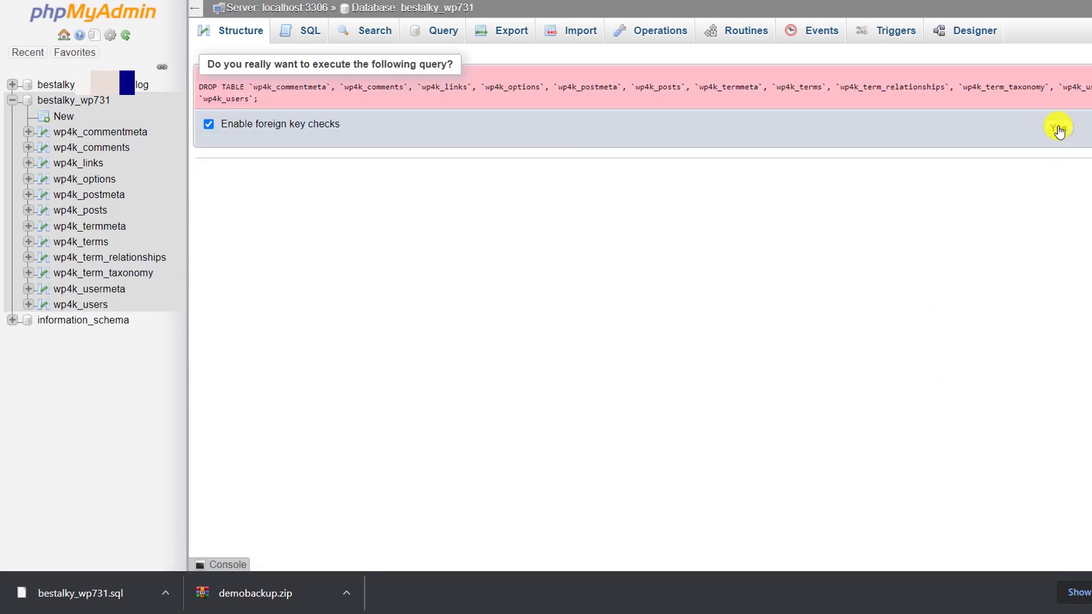
pyautogui.click(1059, 129)
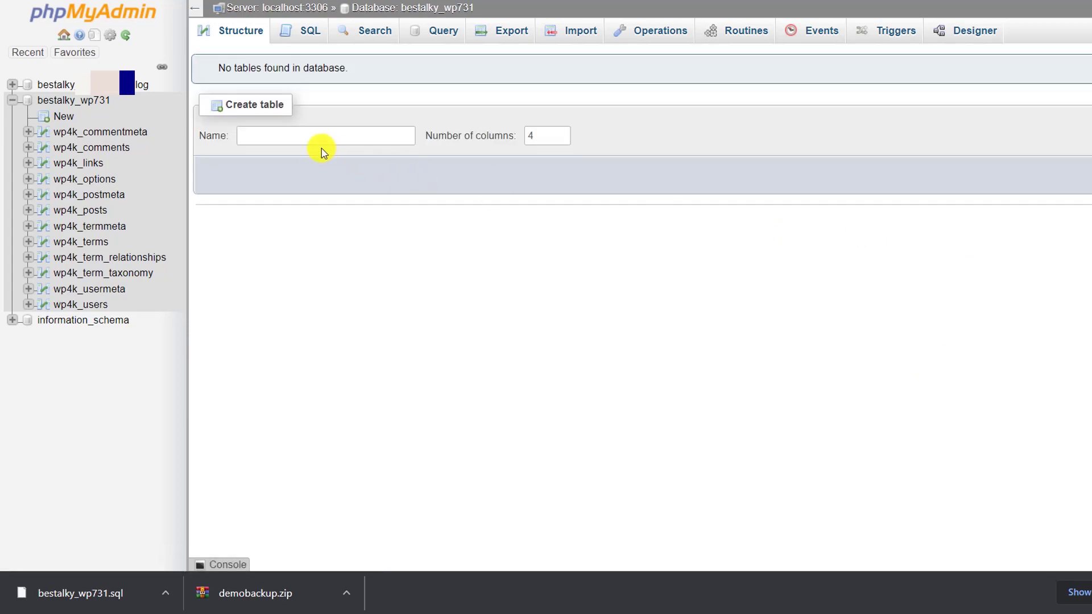
# Check the emptied bestalky_wp731 database and the website in its own tab, and return to phpMyAdmin
pyautogui.click(90, 109)
pyautogui.click(50, 103)
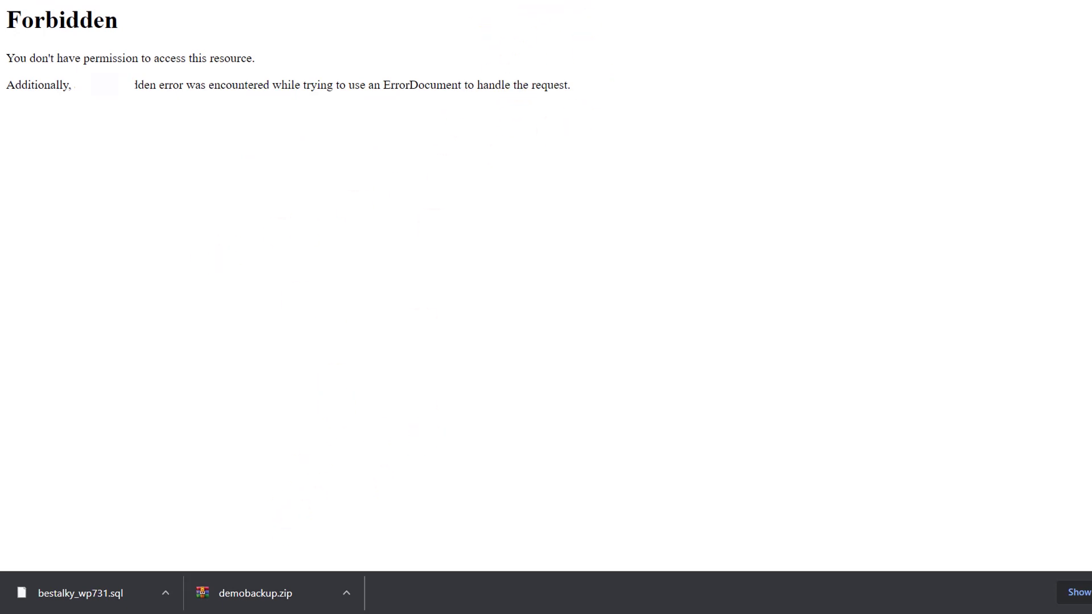
pyautogui.hotkey('ctrl', 'Tab')
pyautogui.hotkey('ctrl', 'Tab')
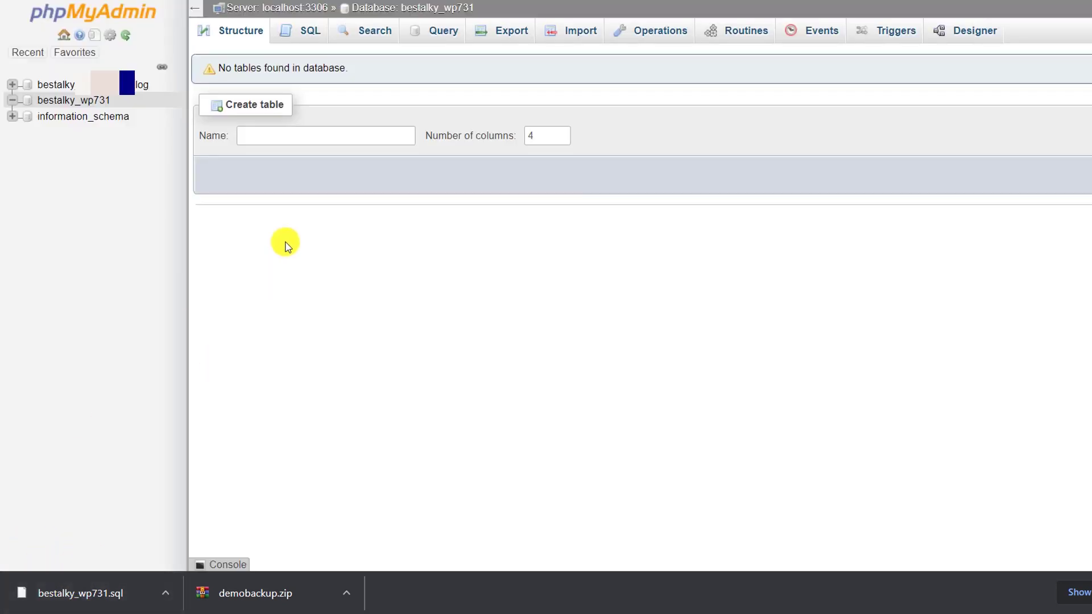
# Import the downloaded bestalky_wp731.sql file into the bestalky_wp731 database
pyautogui.click(100, 104)
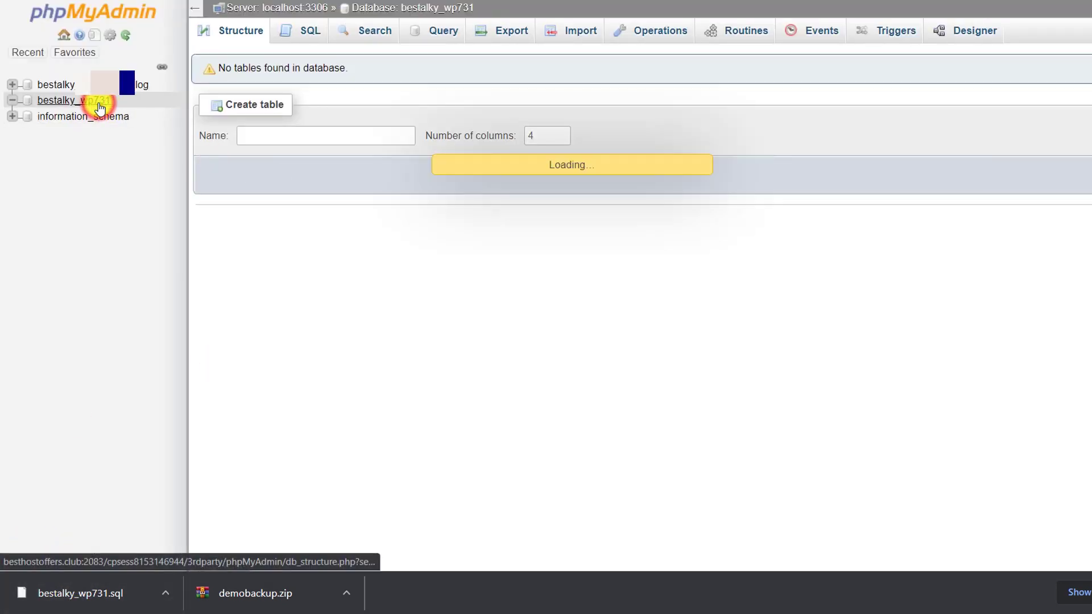
pyautogui.click(562, 38)
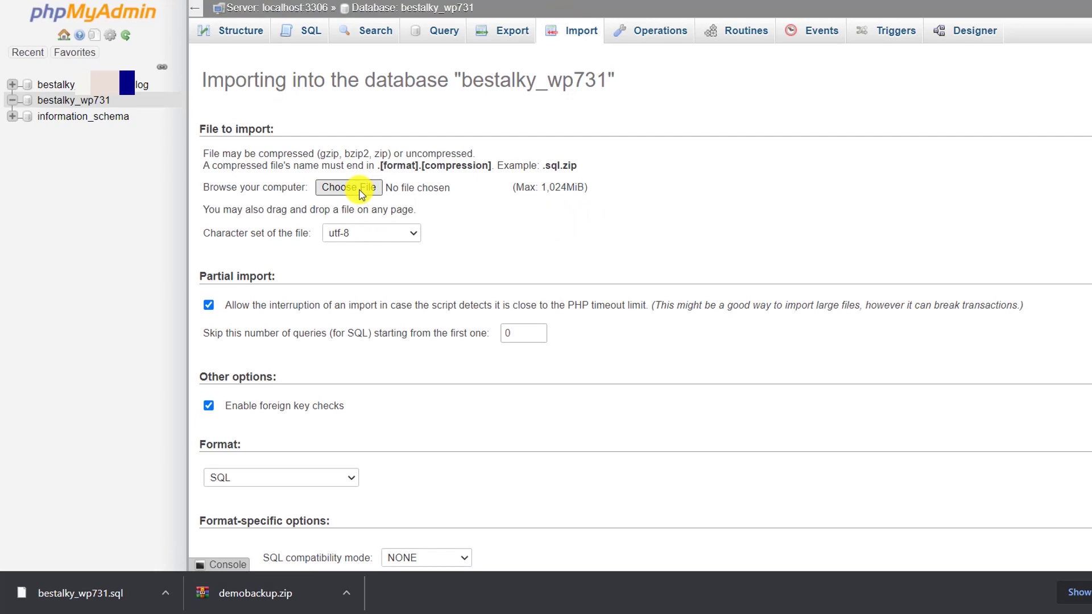
pyautogui.moveTo(72, 602); pyautogui.dragTo(349, 189)
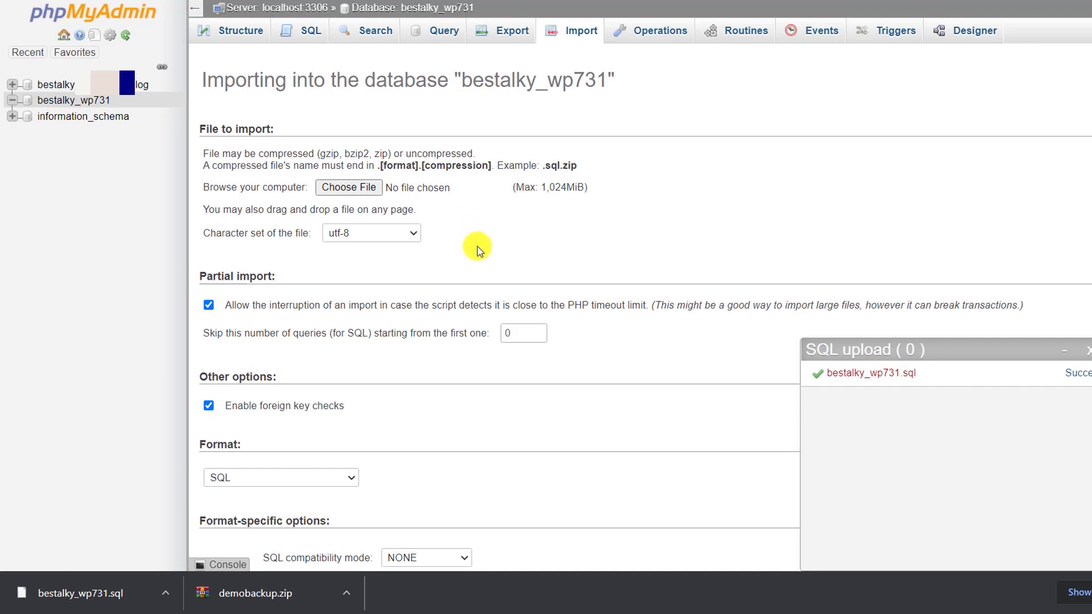
pyautogui.scroll(-2, 477, 247)
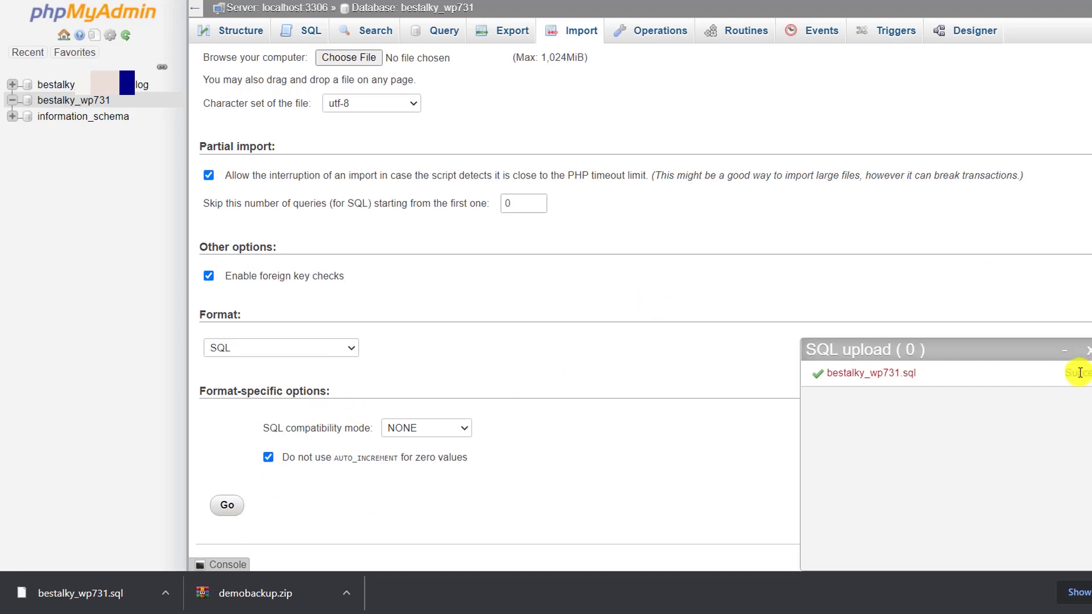
# Select bestalky_wp731.sql as the import file, run the SQL import with utf-8 encoding, and view the bestalky_wp731 database's table structure
pyautogui.click(228, 506)
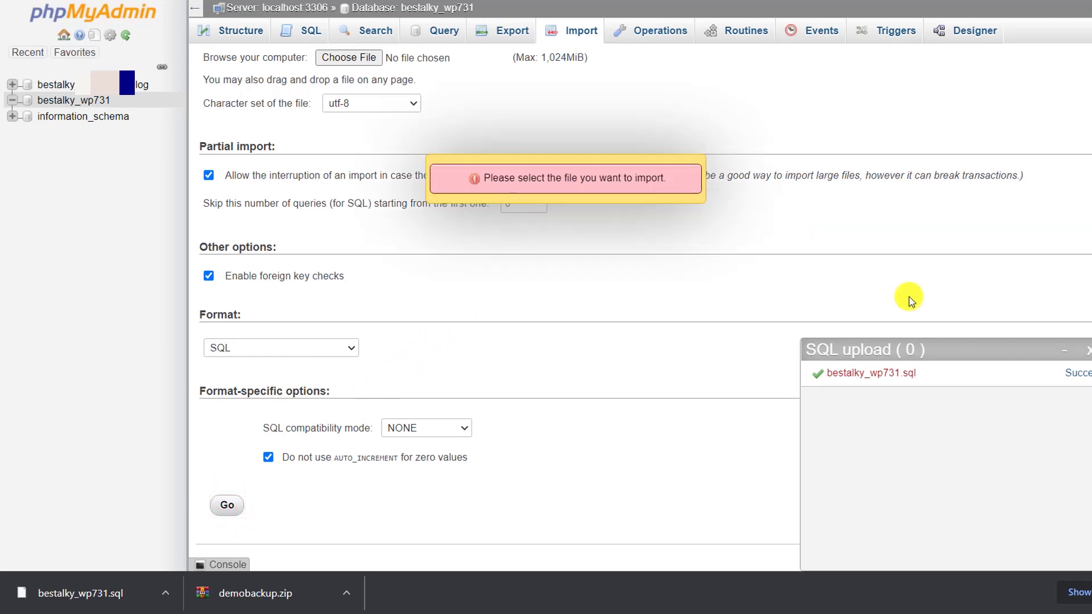
pyautogui.click(1086, 351)
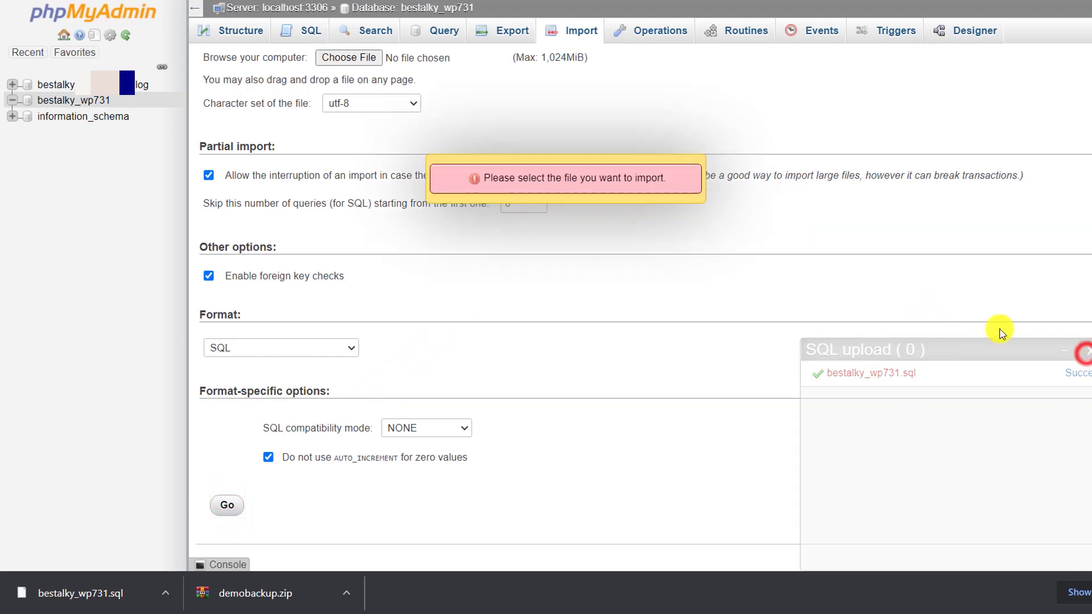
pyautogui.click(348, 58)
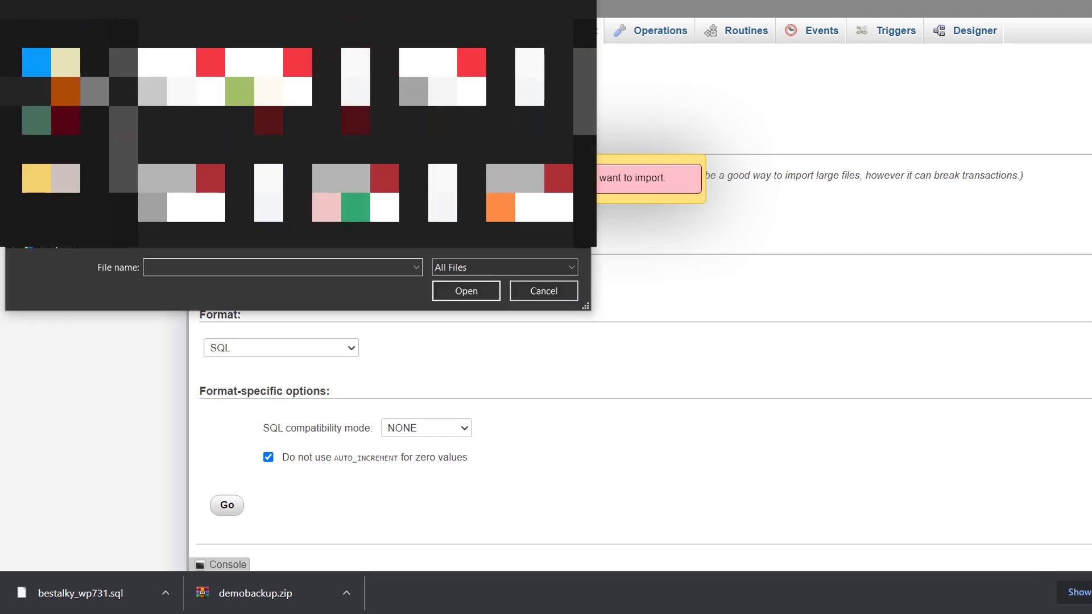
pyautogui.click(466, 292)
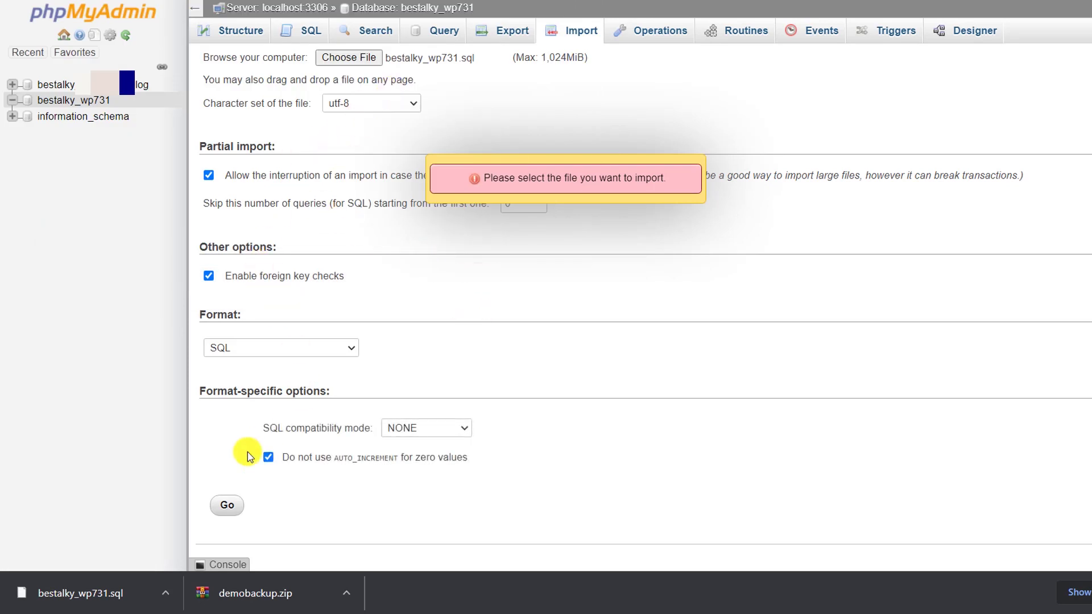
pyautogui.click(227, 504)
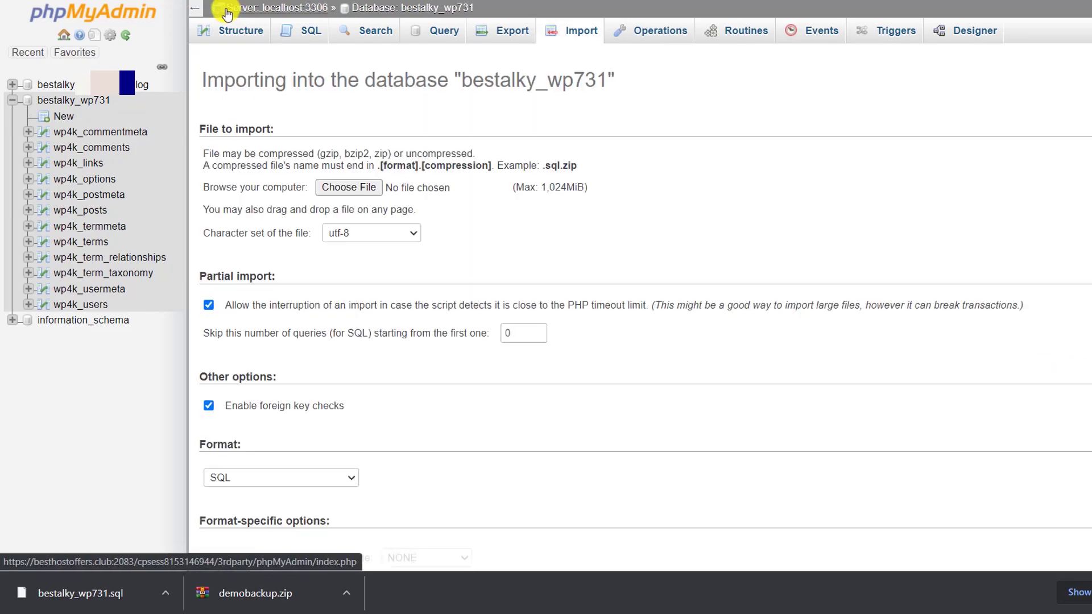
pyautogui.click(231, 30)
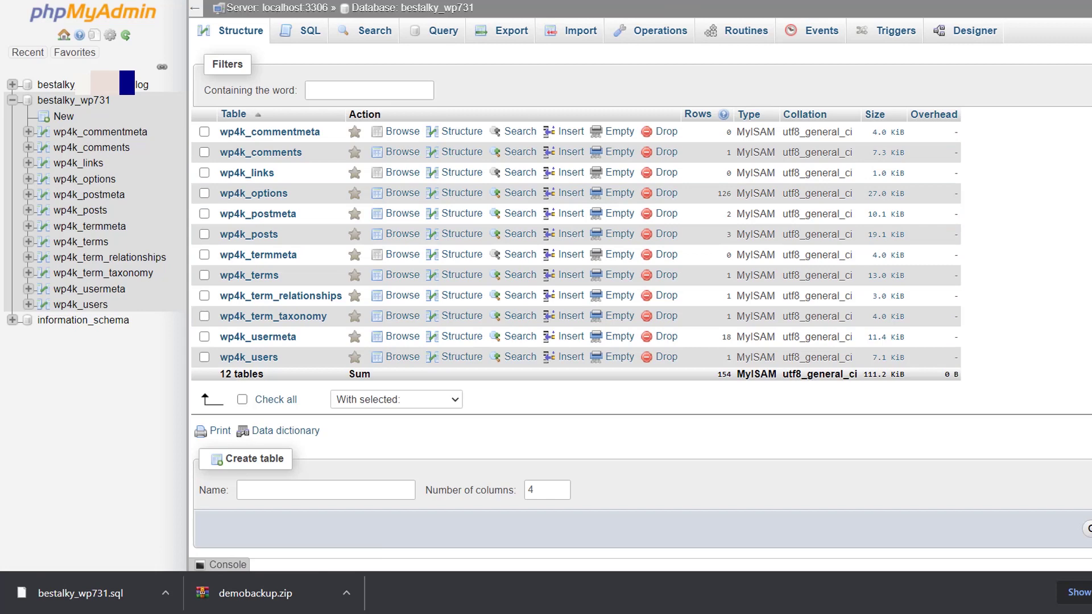
# Upload demobackup.zip to the public_html folder in File Manager and return to the folder's file list
pyautogui.hotkey('ctrl', 'Tab')
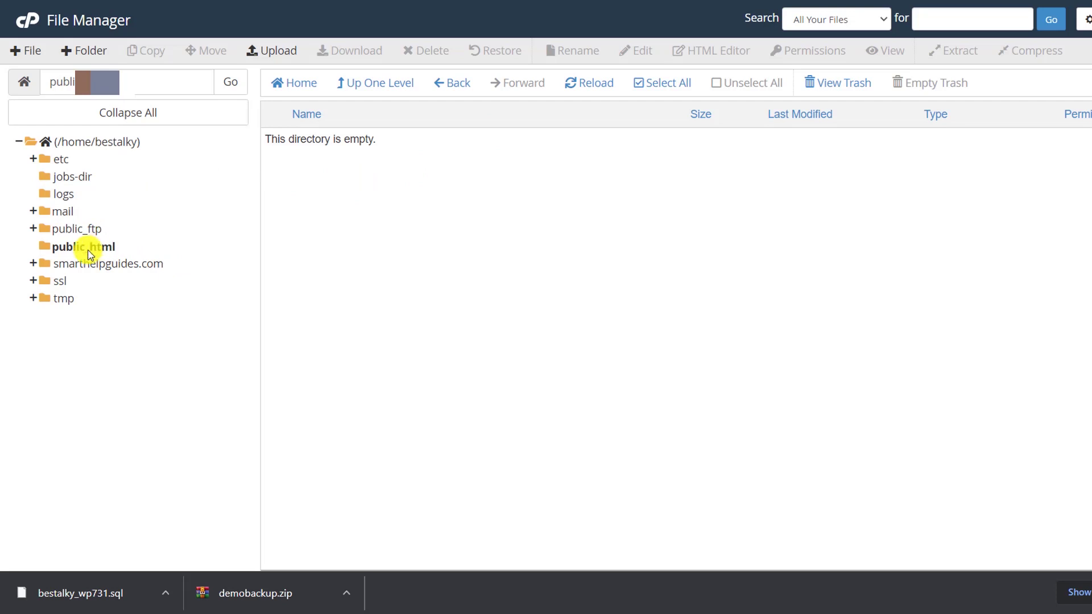
pyautogui.click(276, 55)
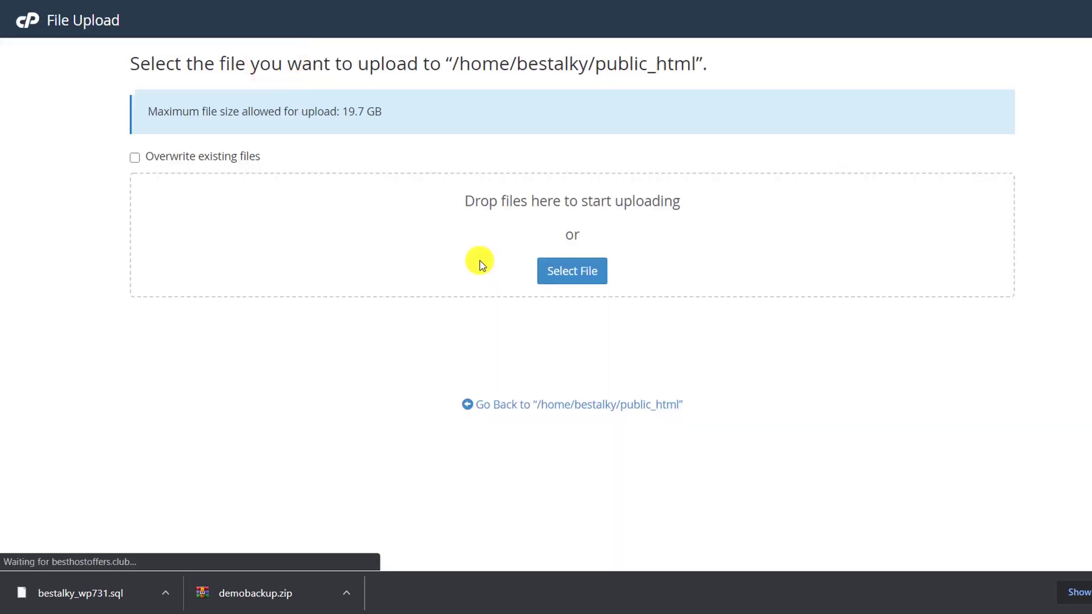
pyautogui.moveTo(247, 593); pyautogui.dragTo(408, 271)
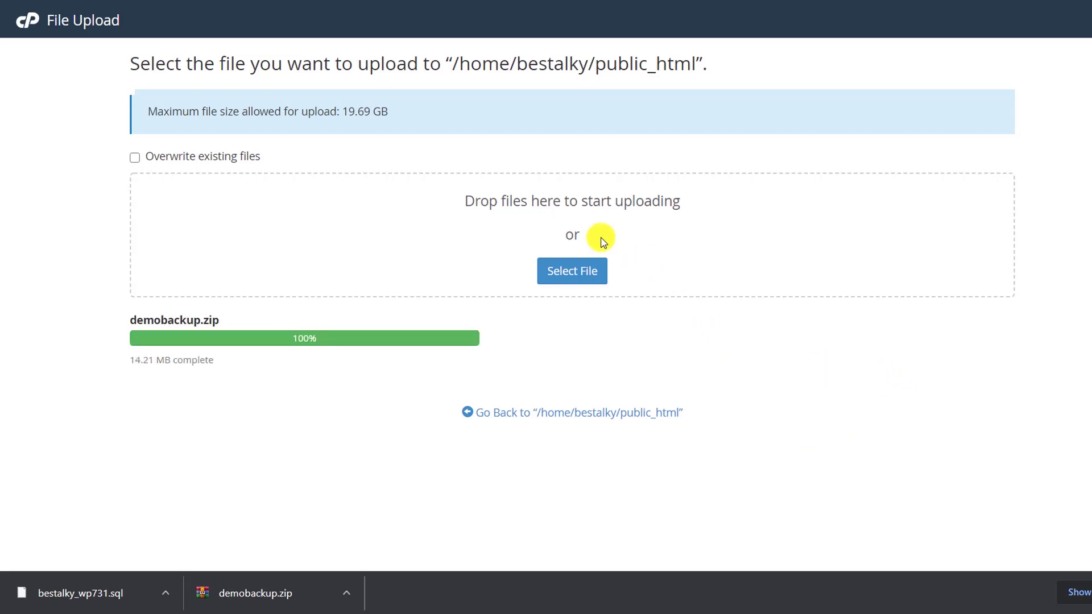
pyautogui.click(576, 415)
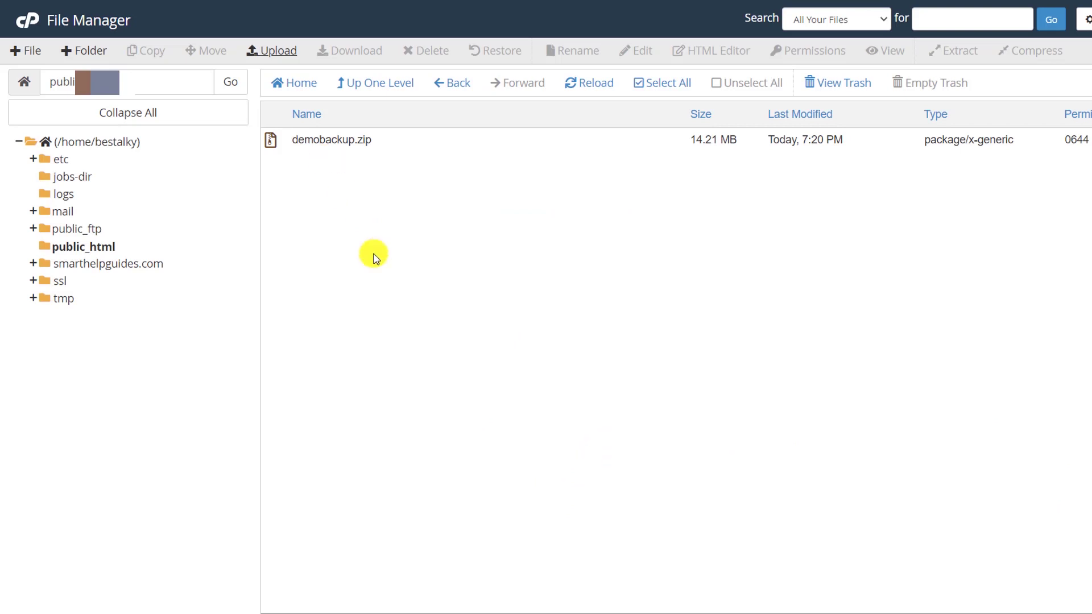
# Extract demobackup.zip into /public_html and close the extraction results
pyautogui.click(335, 143)
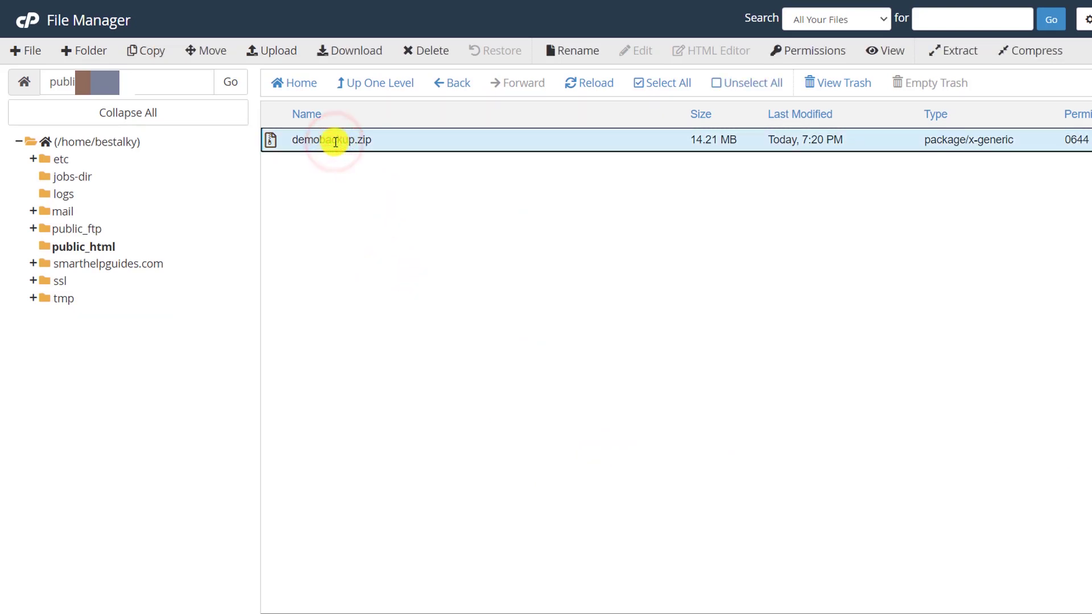
pyautogui.rightClick(351, 146)
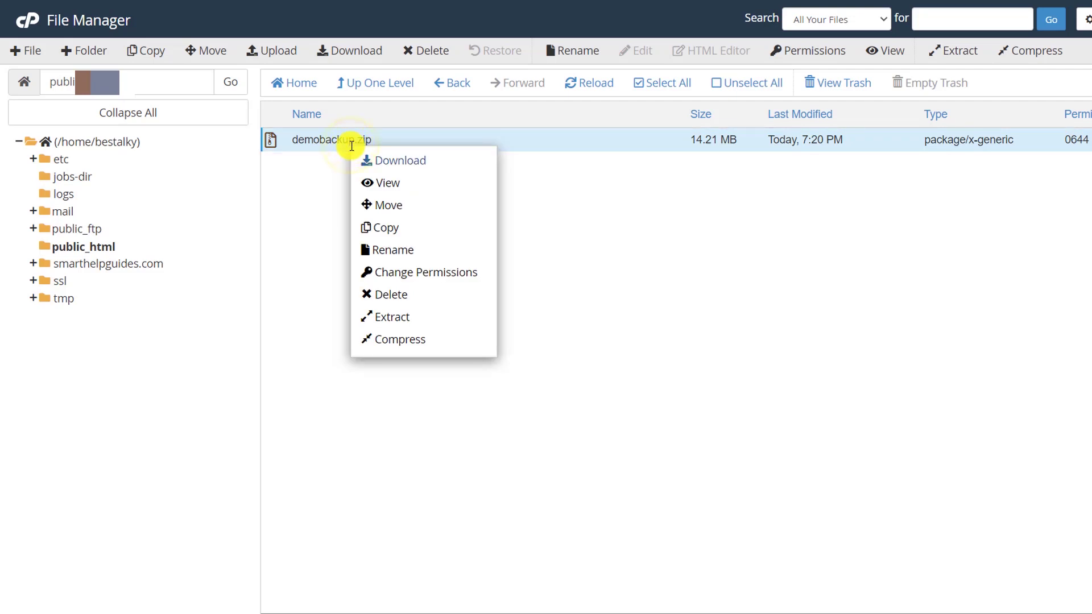
pyautogui.click(375, 321)
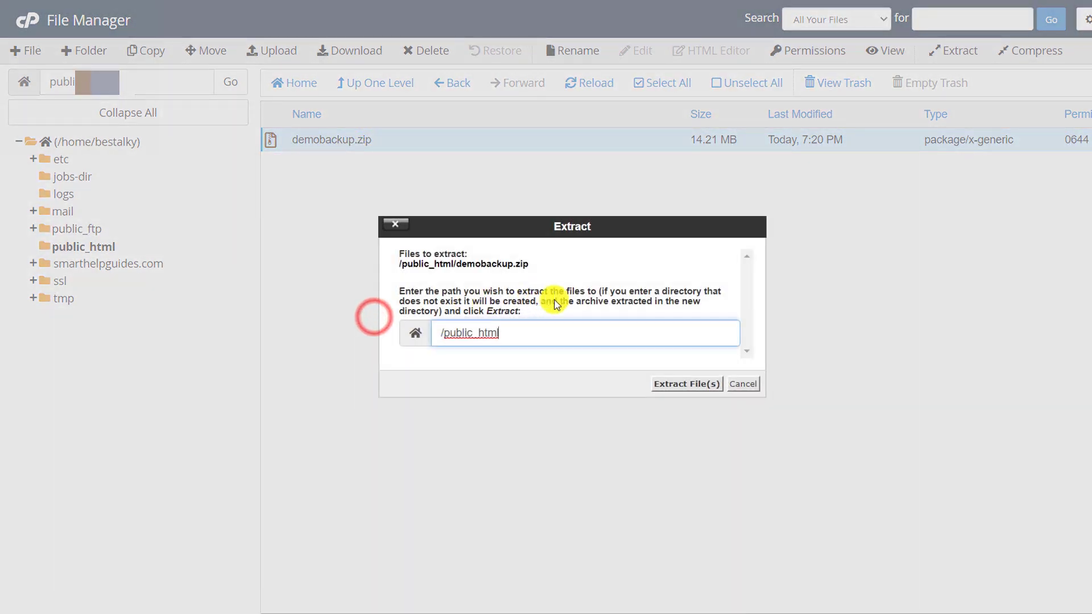
pyautogui.click(663, 386)
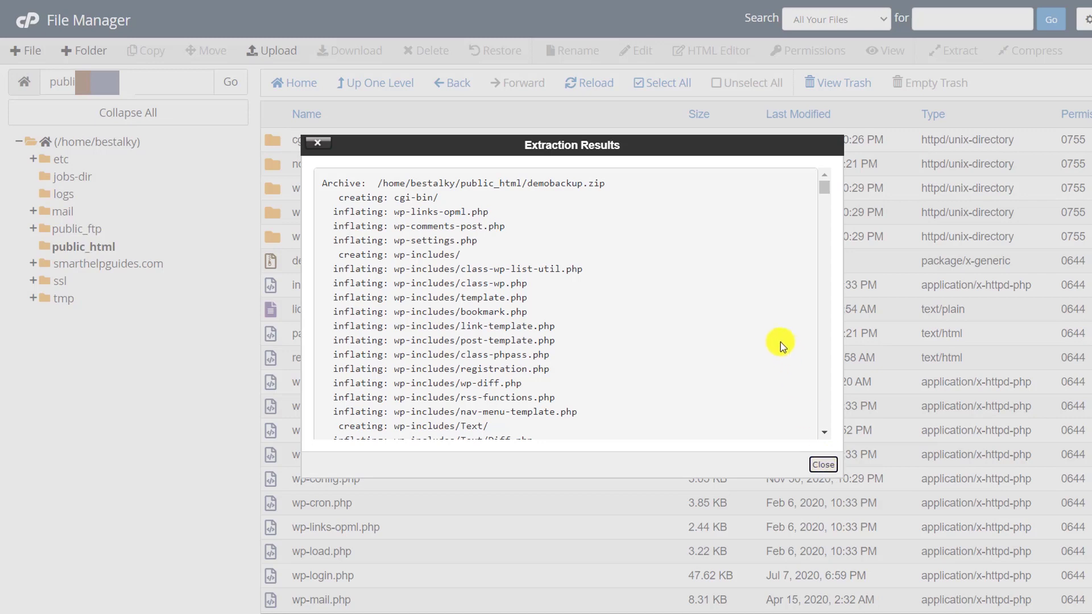
pyautogui.scroll(-3, 768, 343)
pyautogui.click(830, 465)
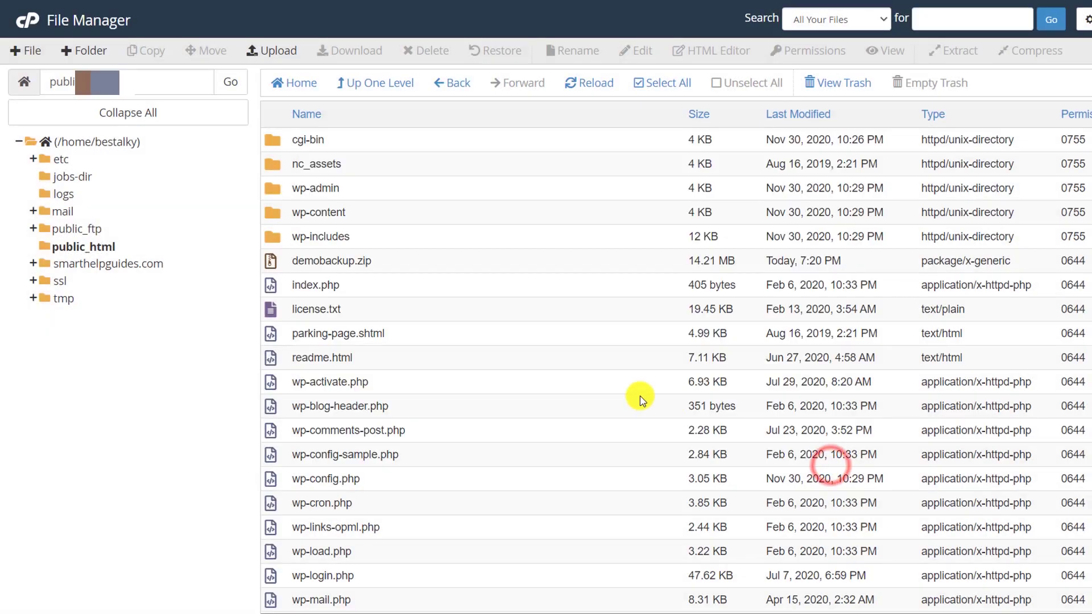
# Move the demobackup.zip archive in public_html to the trash
pyautogui.click(365, 260)
pyautogui.click(433, 48)
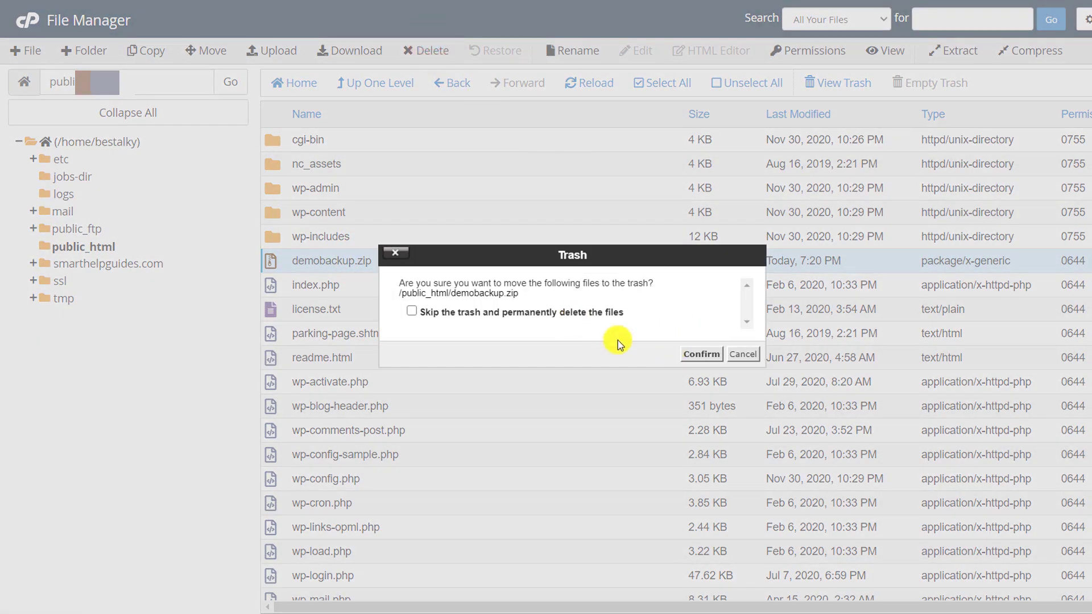
pyautogui.click(701, 354)
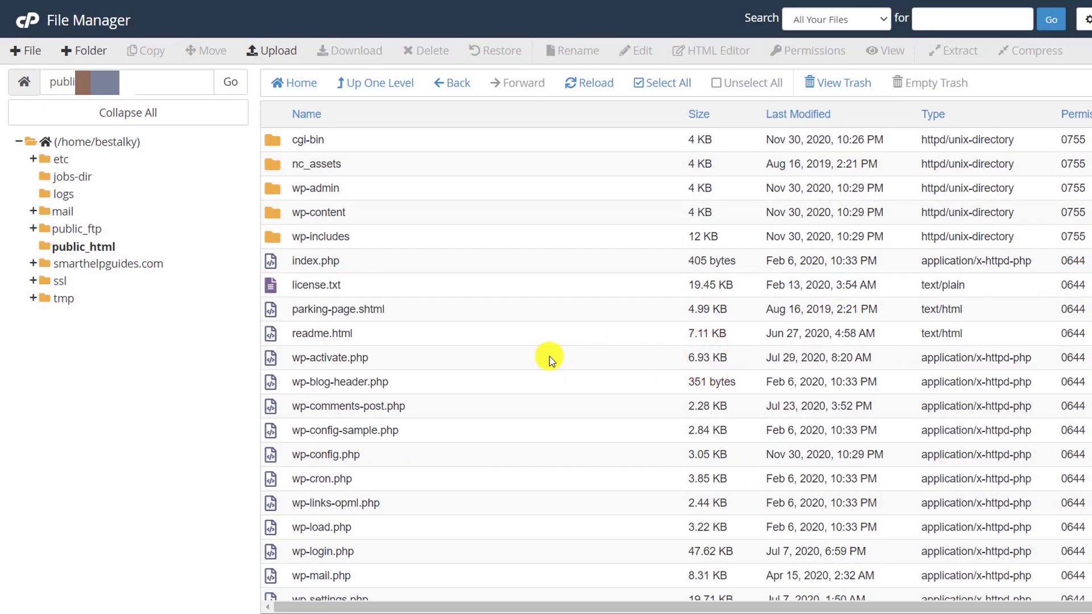
# Look through the extracted files in public_html and reload the website in its own tab to check the restore
pyautogui.scroll(-2, 551, 360)
pyautogui.scroll(2, 551, 360)
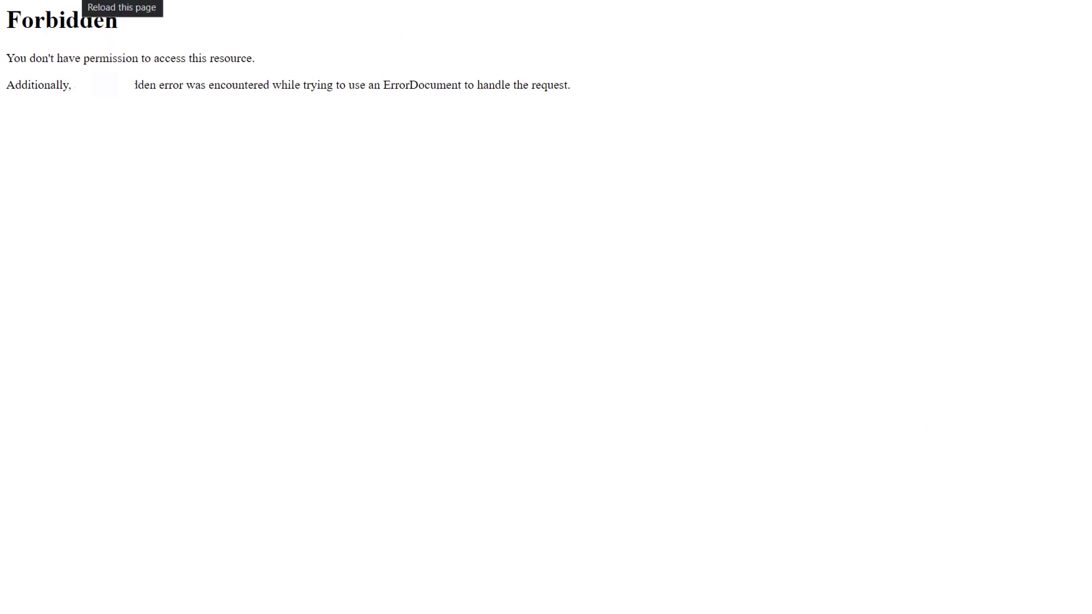
pyautogui.click(68, 0)
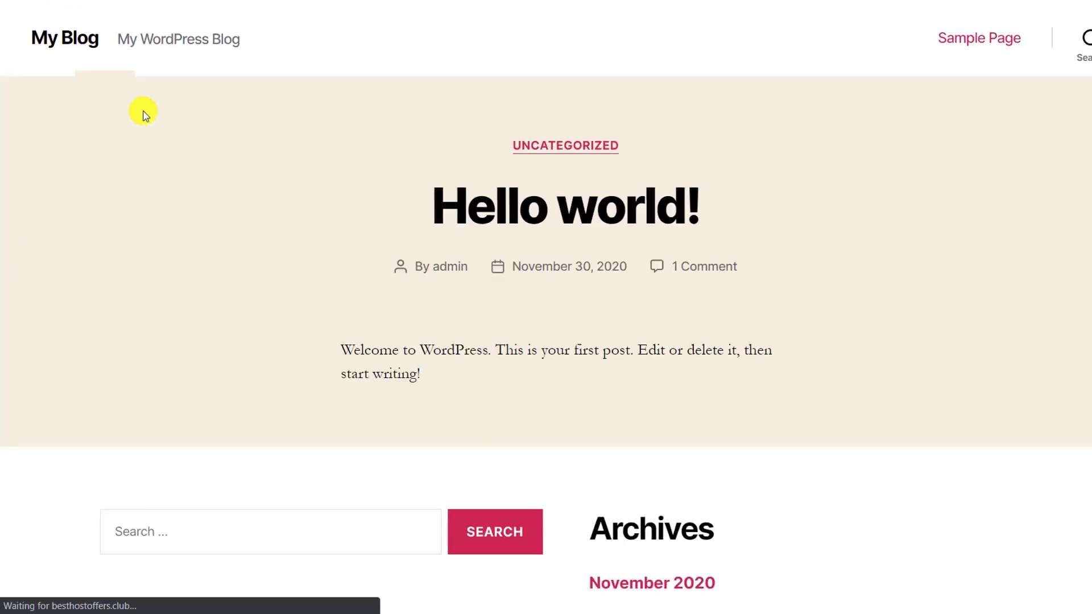